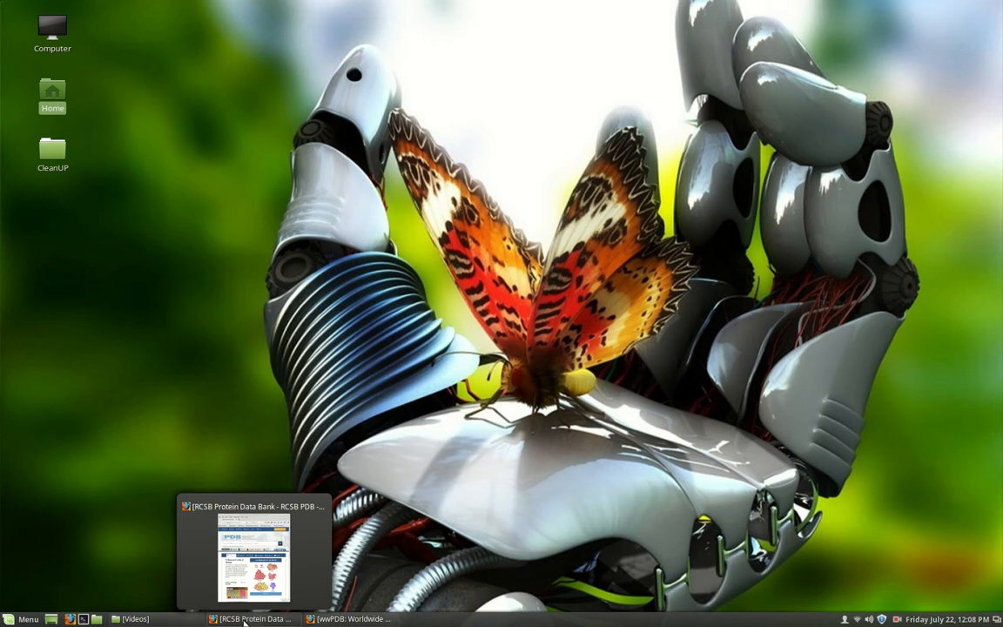
- Bring up the RCSB PDB and wwPDB browser windows side by side and point out both site addresses
click(245, 619)
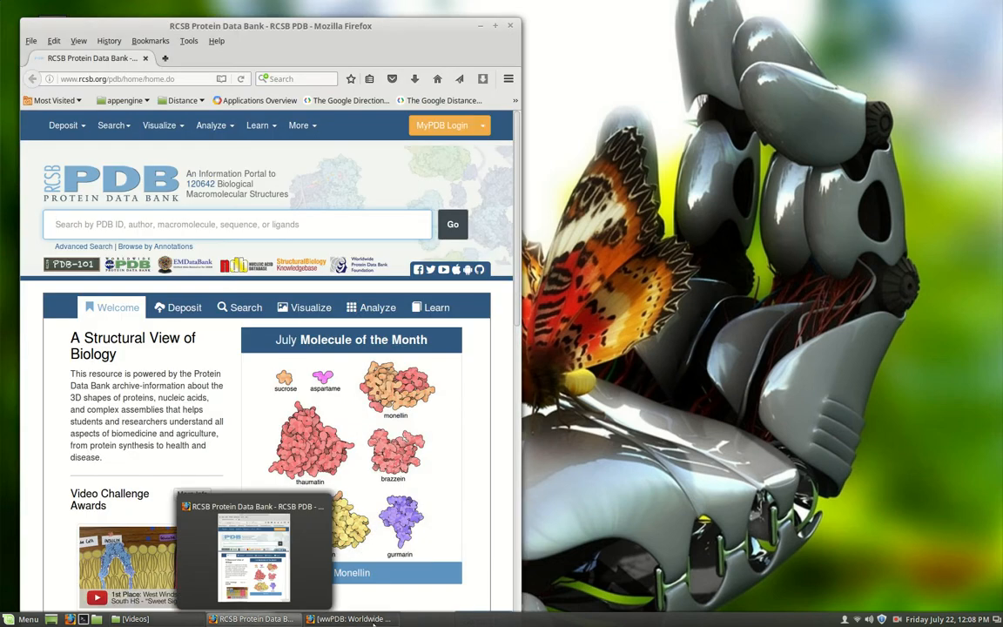
click(368, 619)
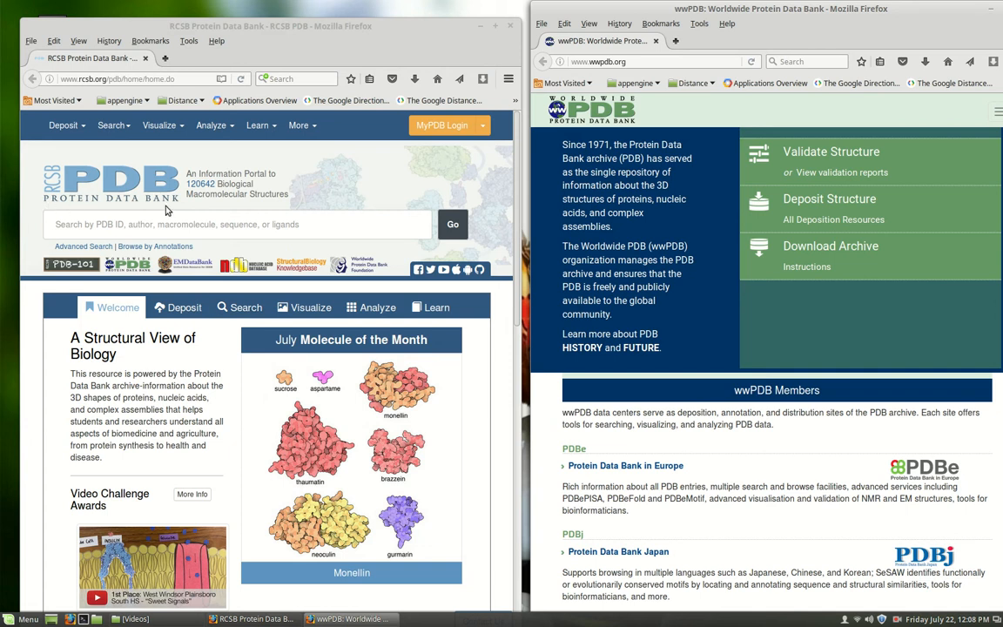
drag(280, 27, 307, 25)
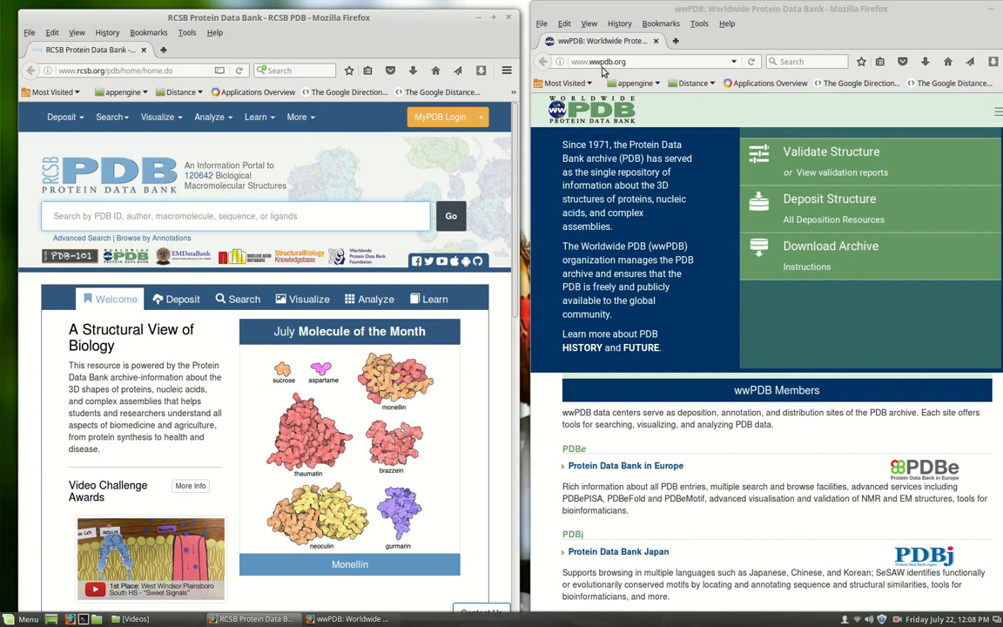
click(564, 63)
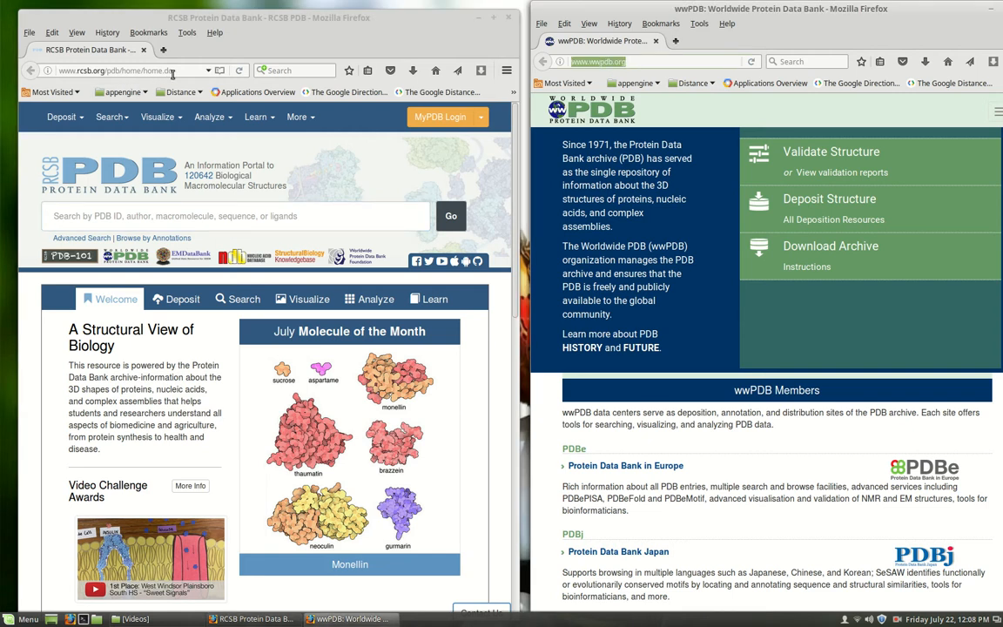
click(48, 66)
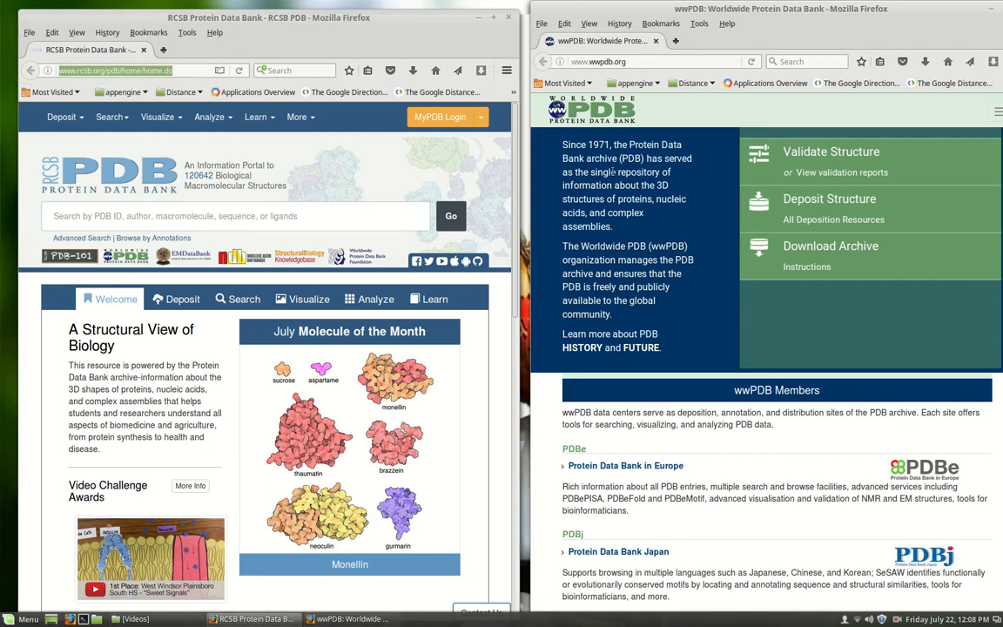
- Minimize the wwPDB window and move the RCSB PDB window toward the middle of the desktop
drag(860, 30, 758, 120)
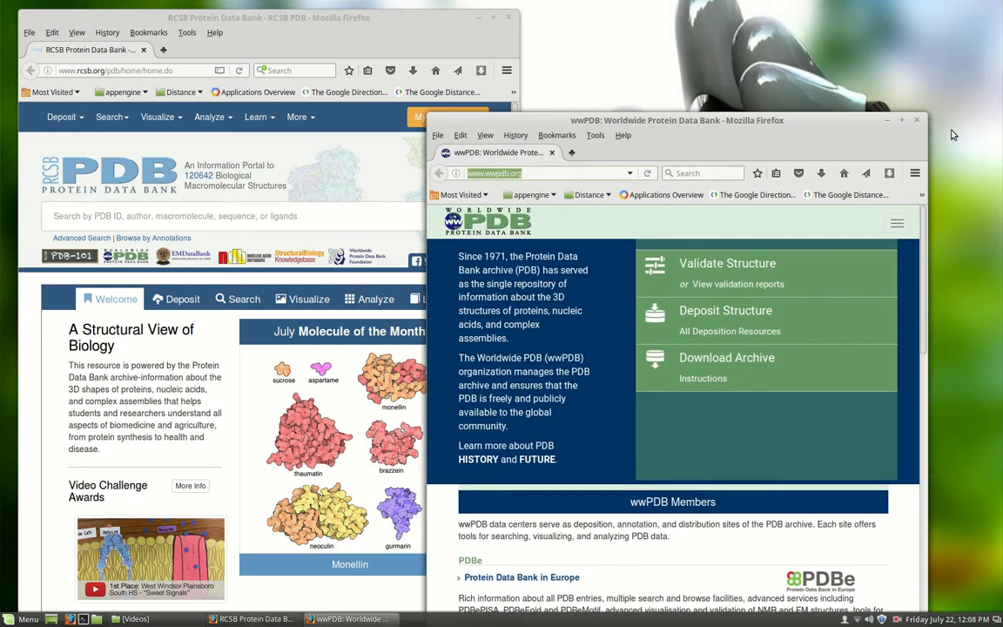
click(889, 121)
drag(414, 23, 557, 18)
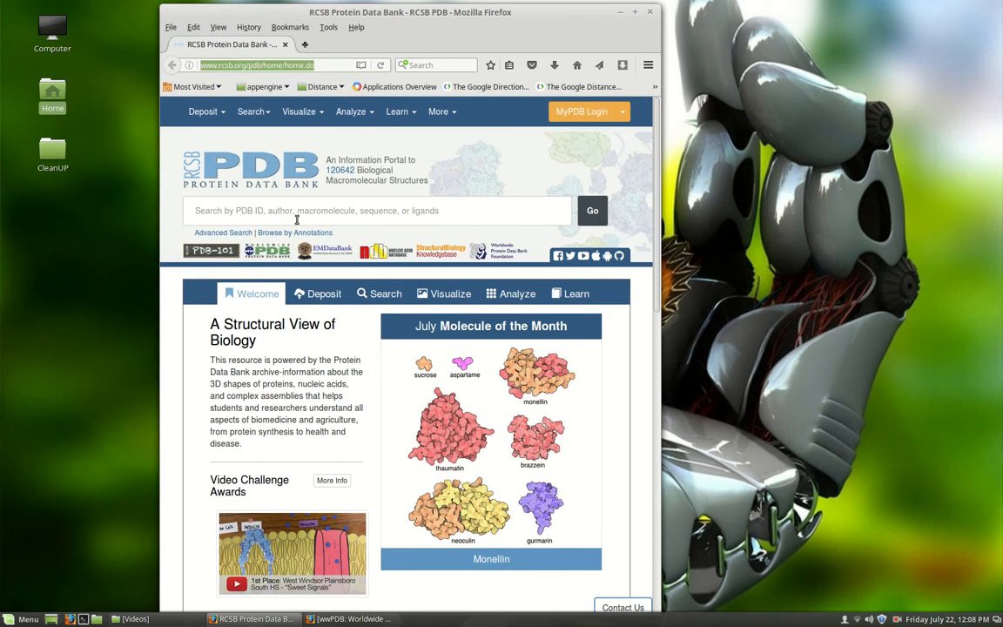
- Search the RCSB Protein Data Bank for PDB ID 7ahl and open the matching entry
click(199, 210)
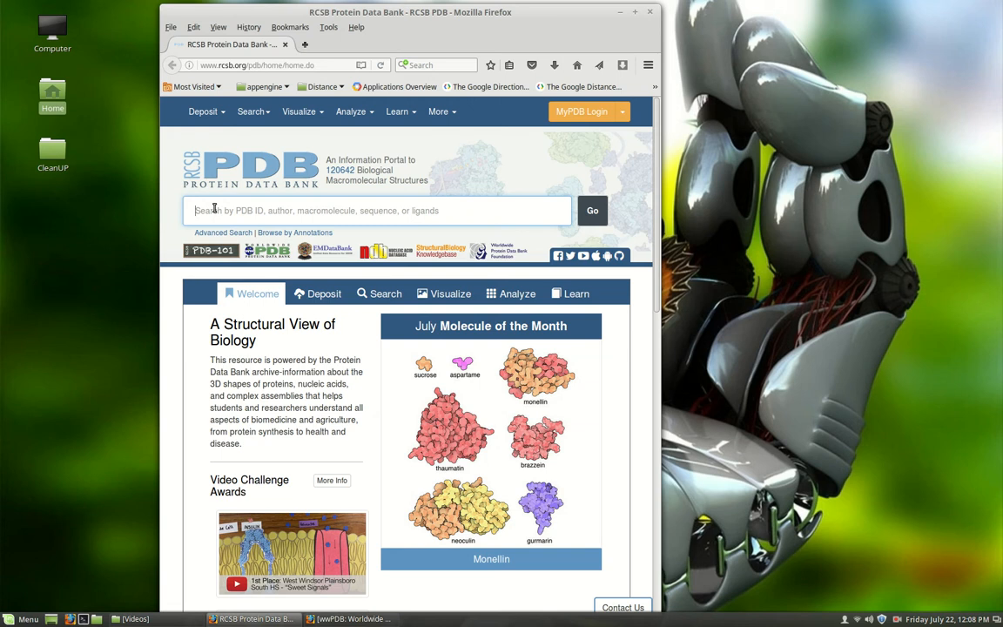
text(8)
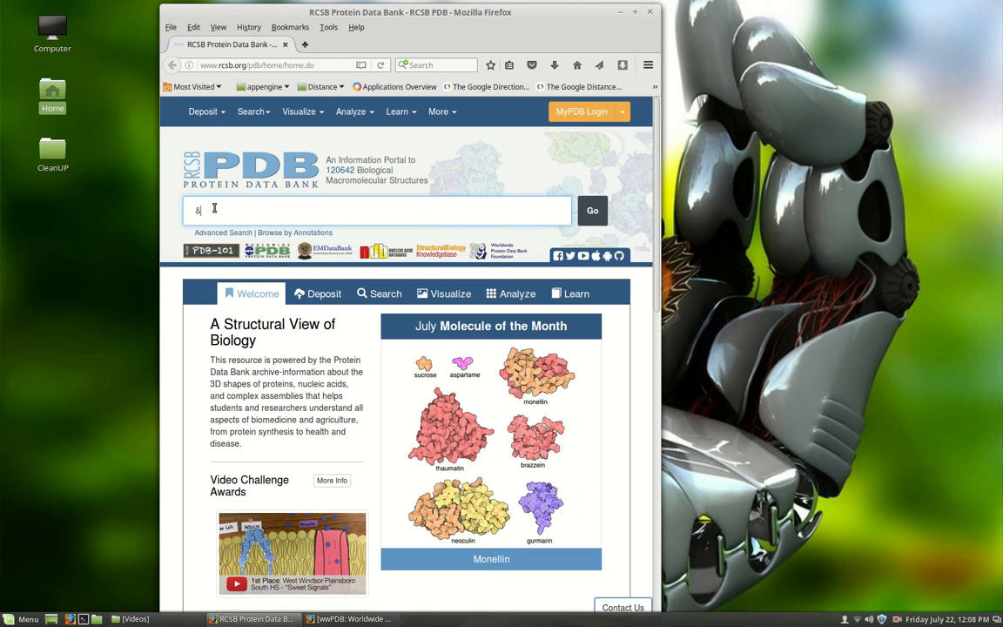
text(ah)
text(7)
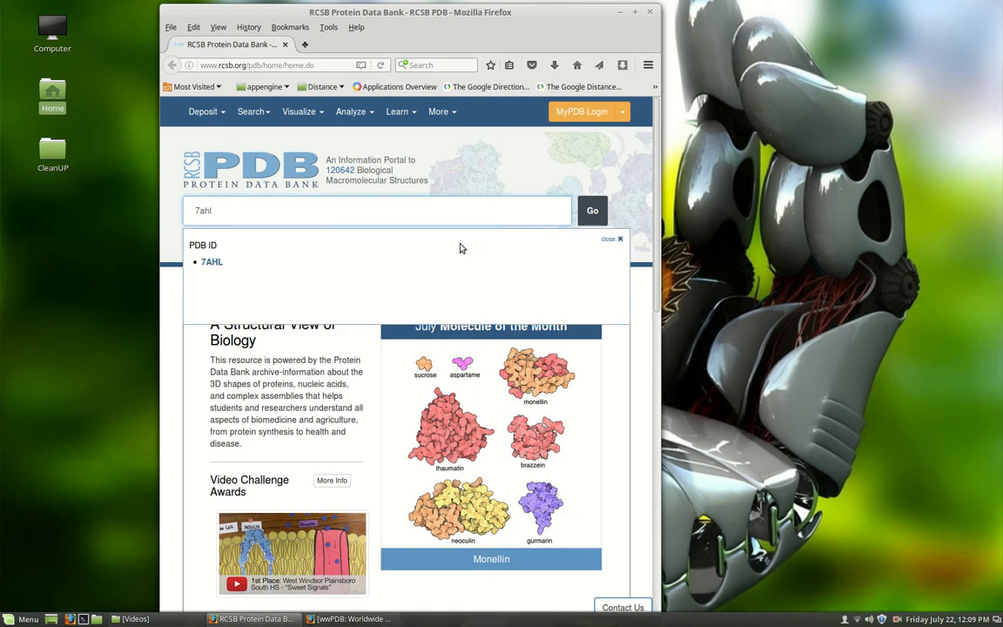
click(211, 263)
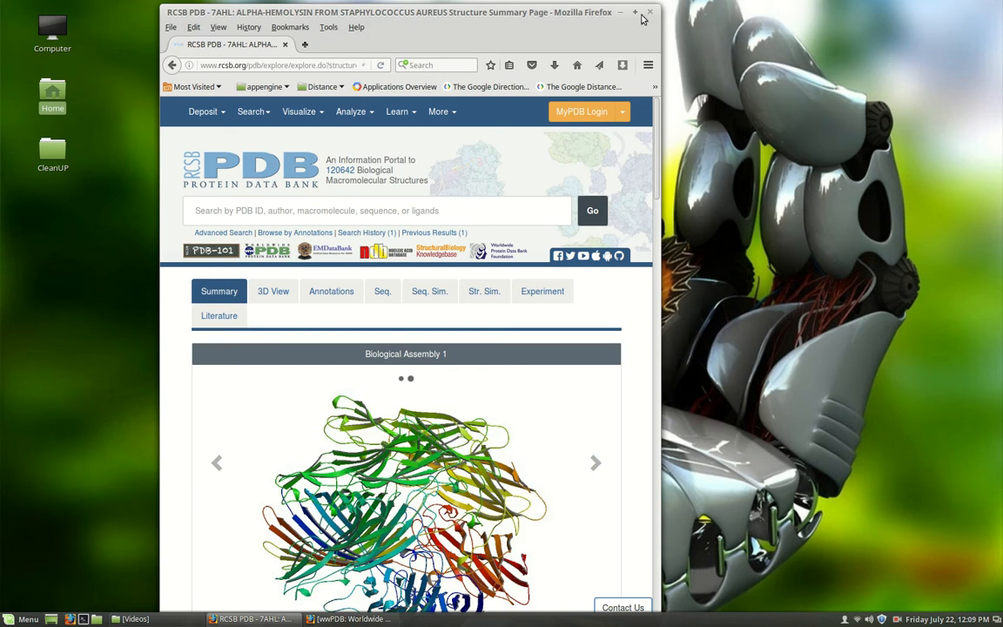
- Maximize the browser window, save the 7AHL structure file in PDB Format, and check the recent downloads
double_click(576, 12)
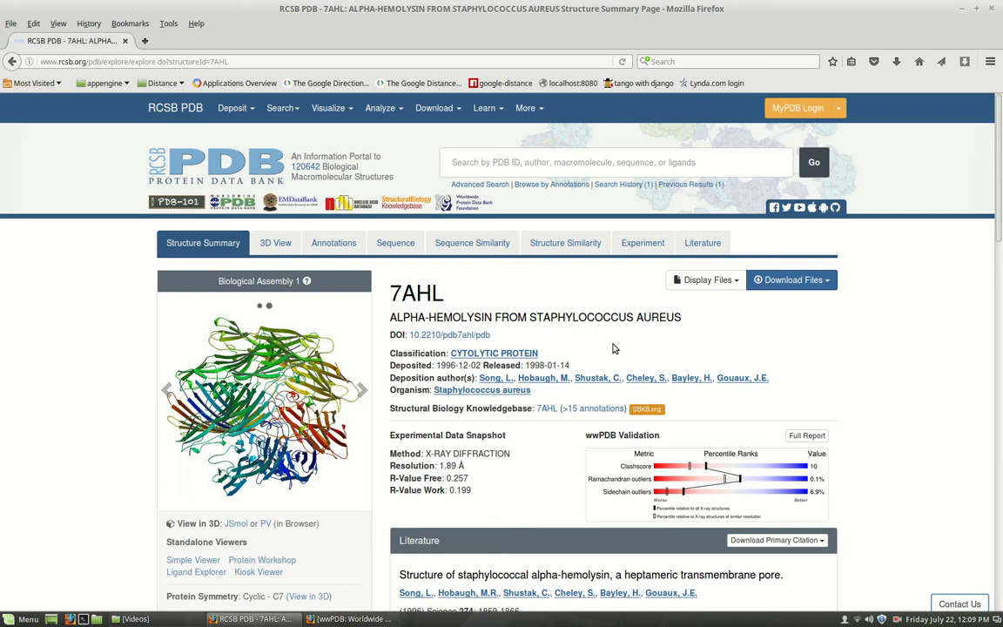
click(805, 283)
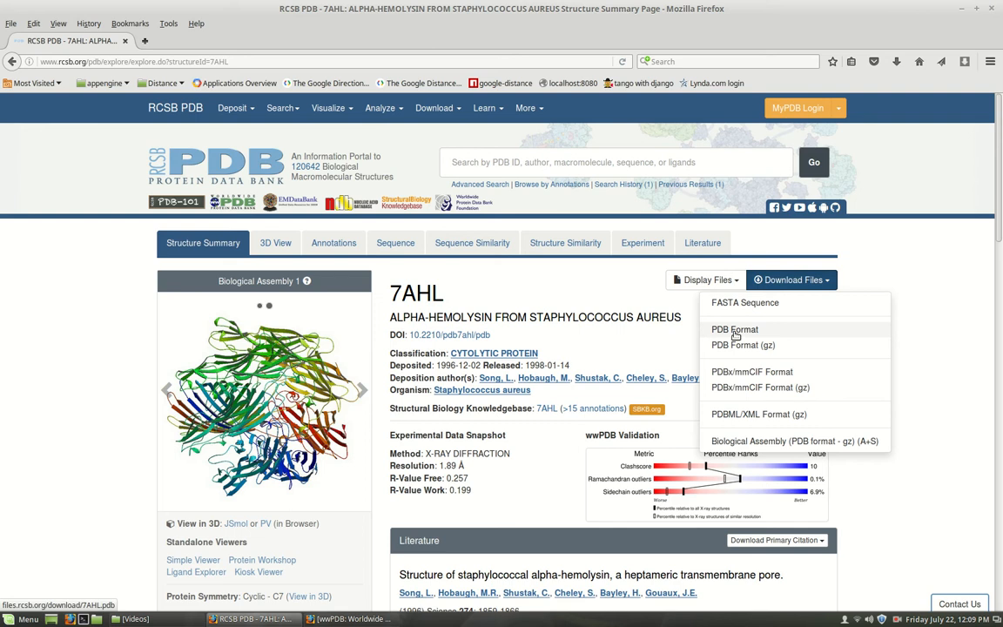
click(735, 332)
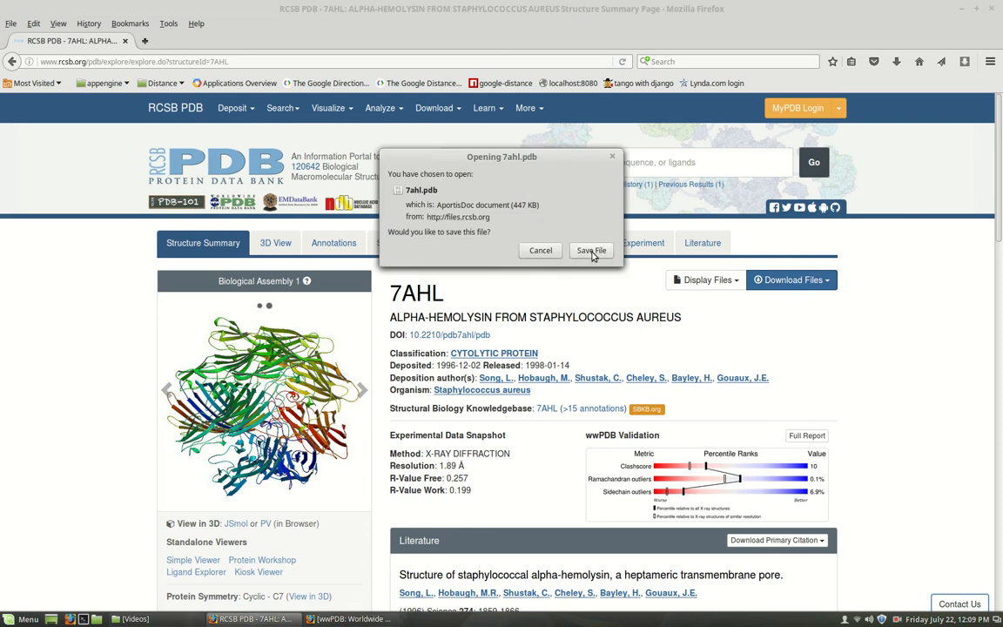
click(591, 251)
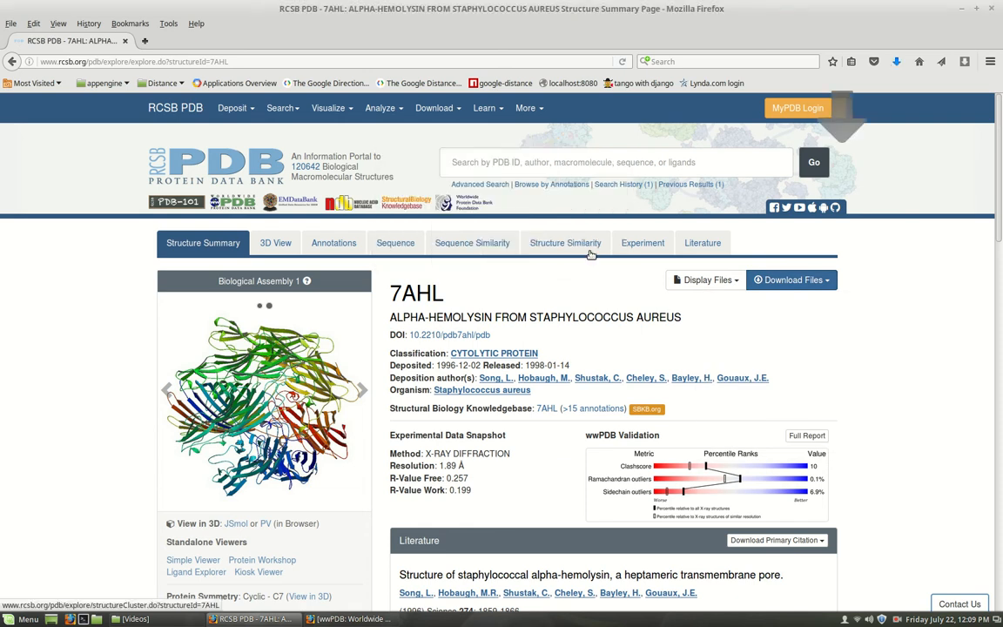
click(896, 63)
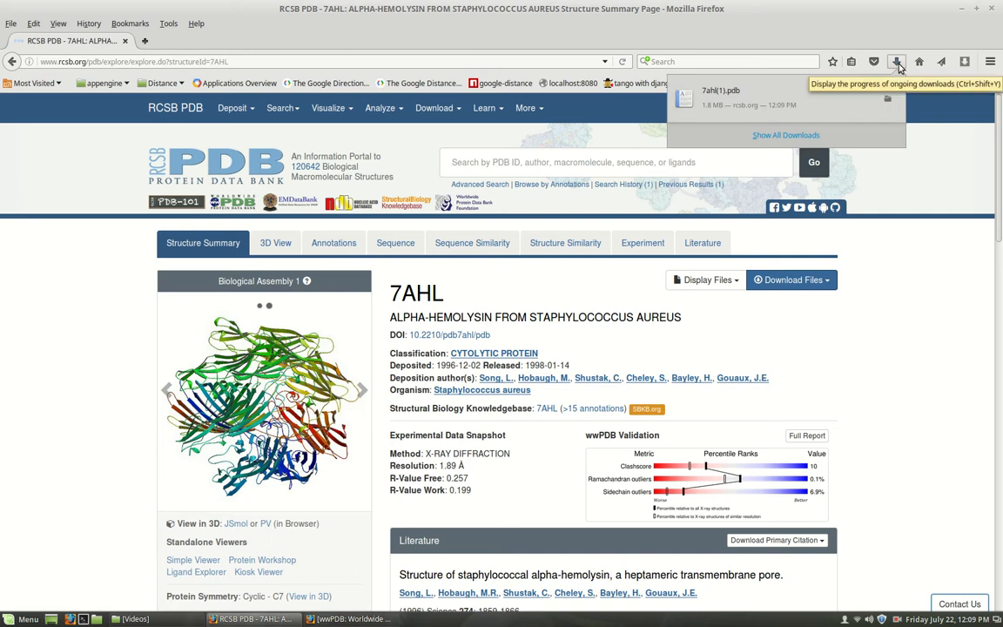
click(747, 11)
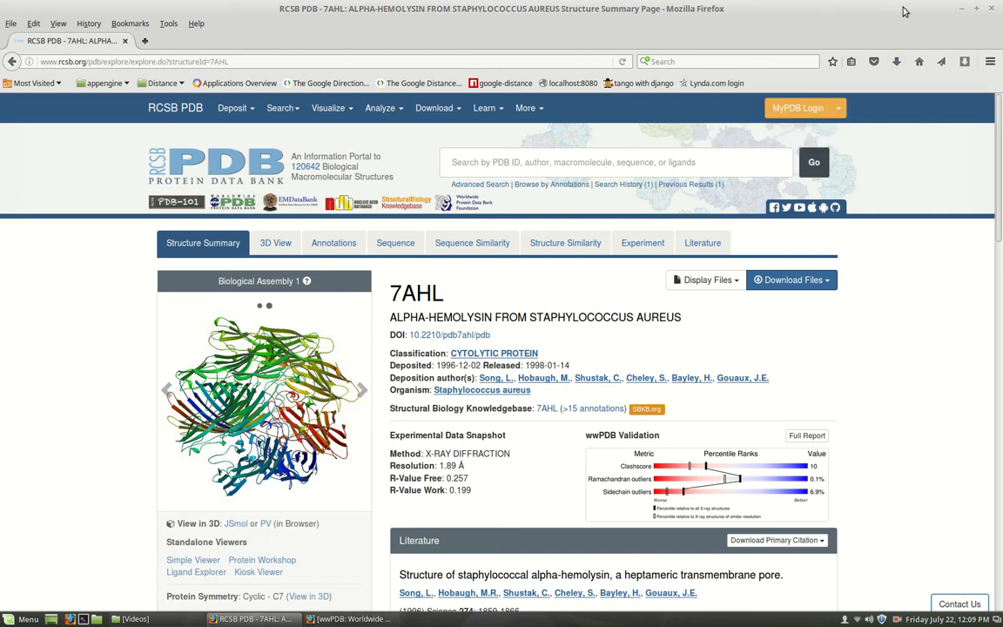
- Copy 7ahl(1).pdb from the Downloads folder in Home onto the desktop
click(964, 10)
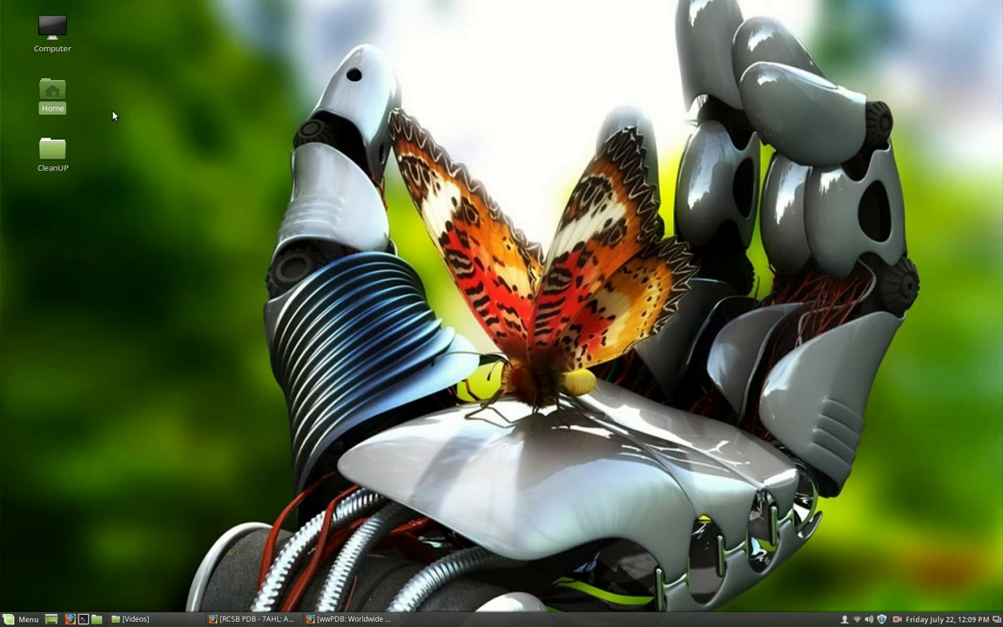
double_click(50, 96)
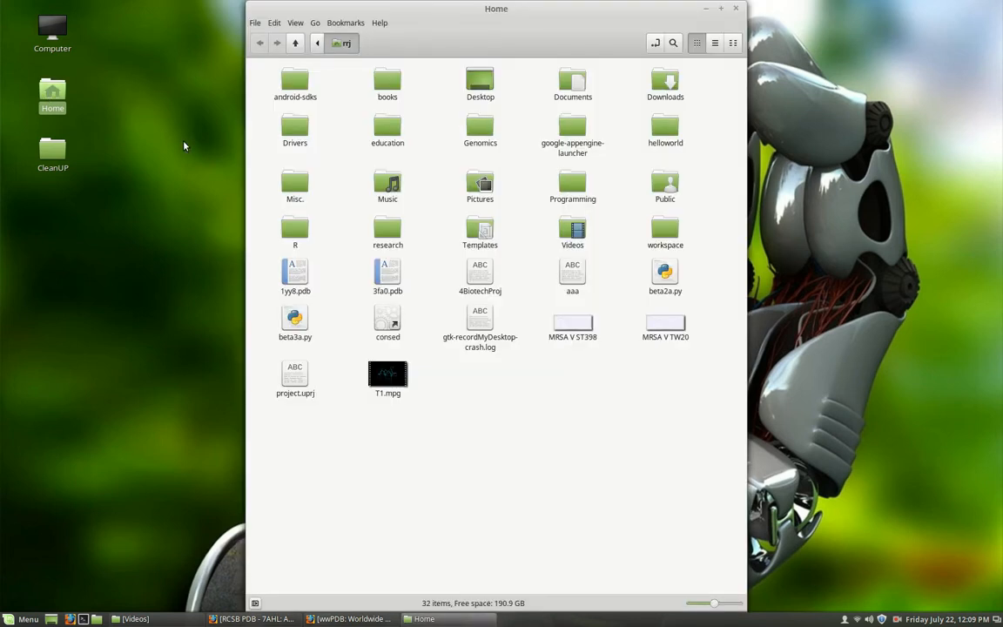
double_click(665, 87)
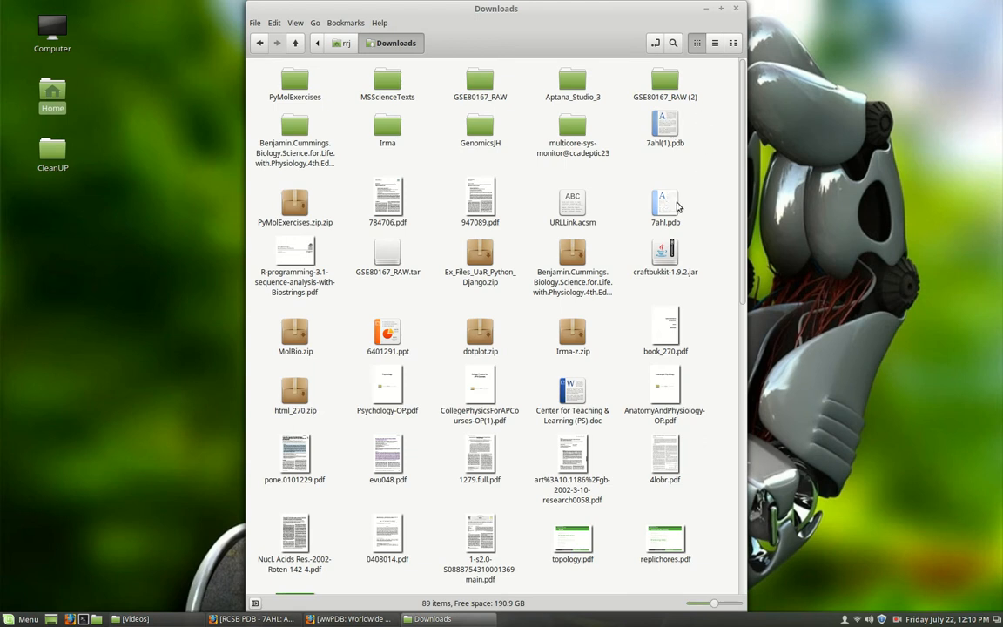
right_click(664, 124)
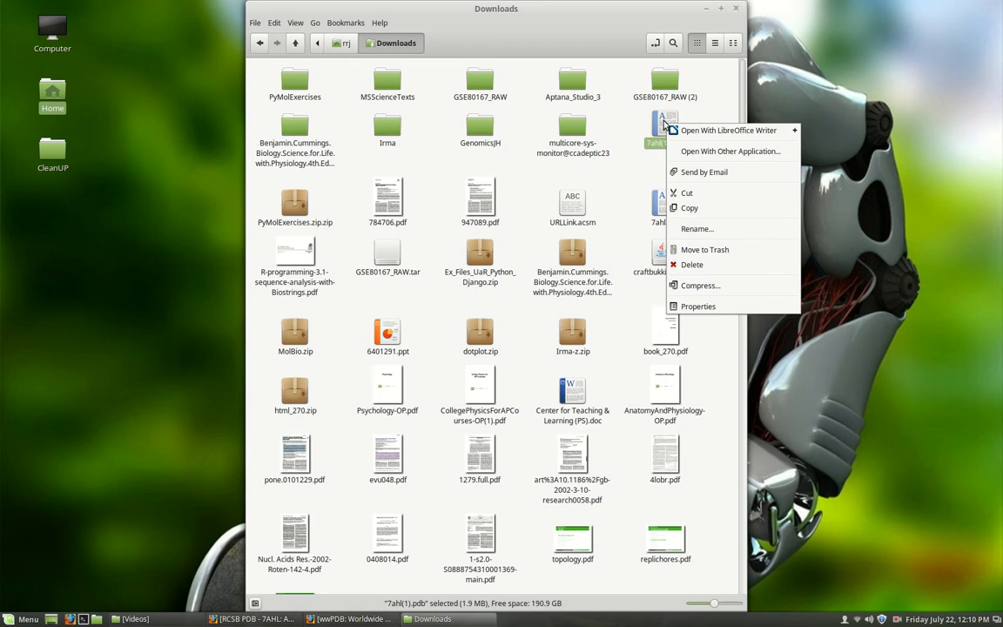
click(689, 208)
click(705, 10)
right_click(370, 144)
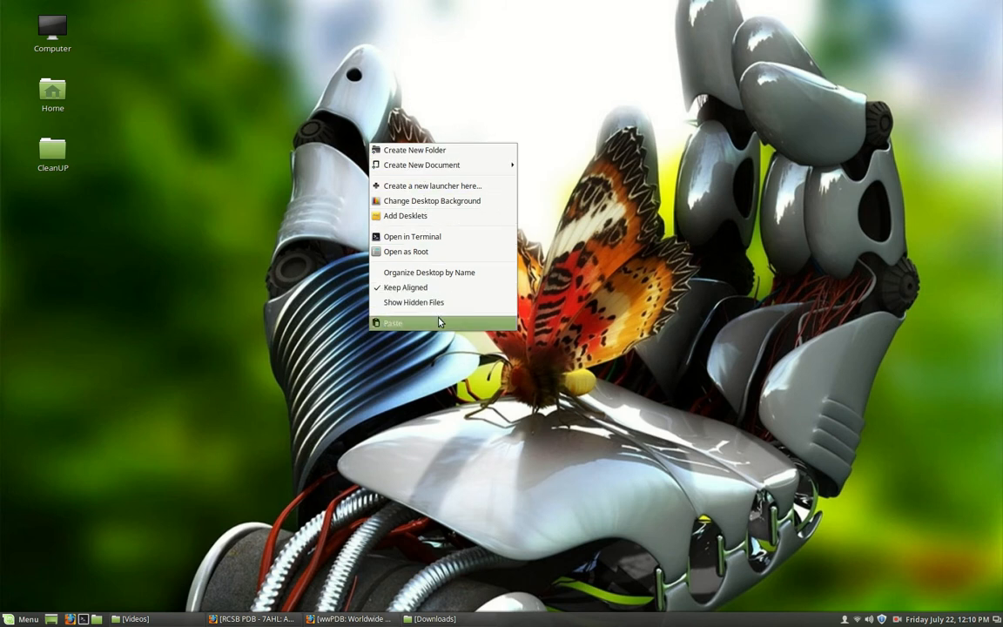
click(409, 323)
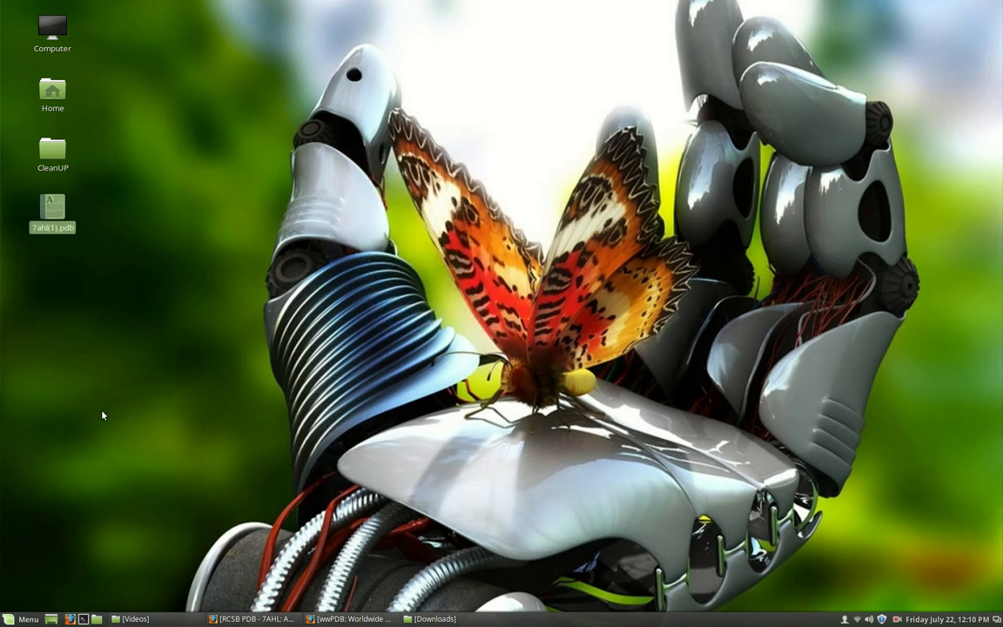
- Launch PyMOL Molecular Graphics System and open 7ahl(1).pdb from the Desktop folder
click(10, 619)
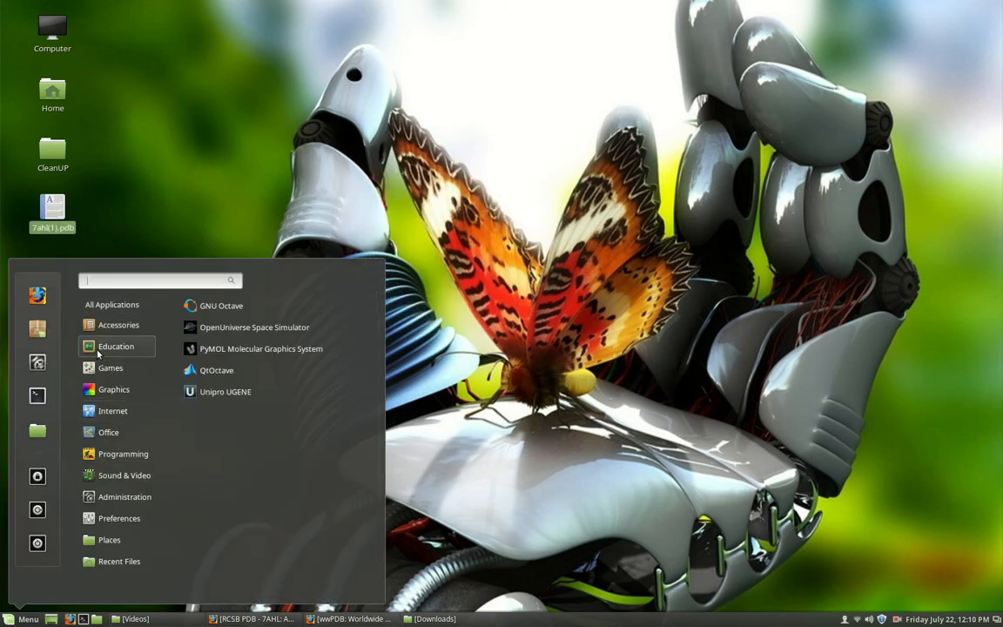
click(217, 349)
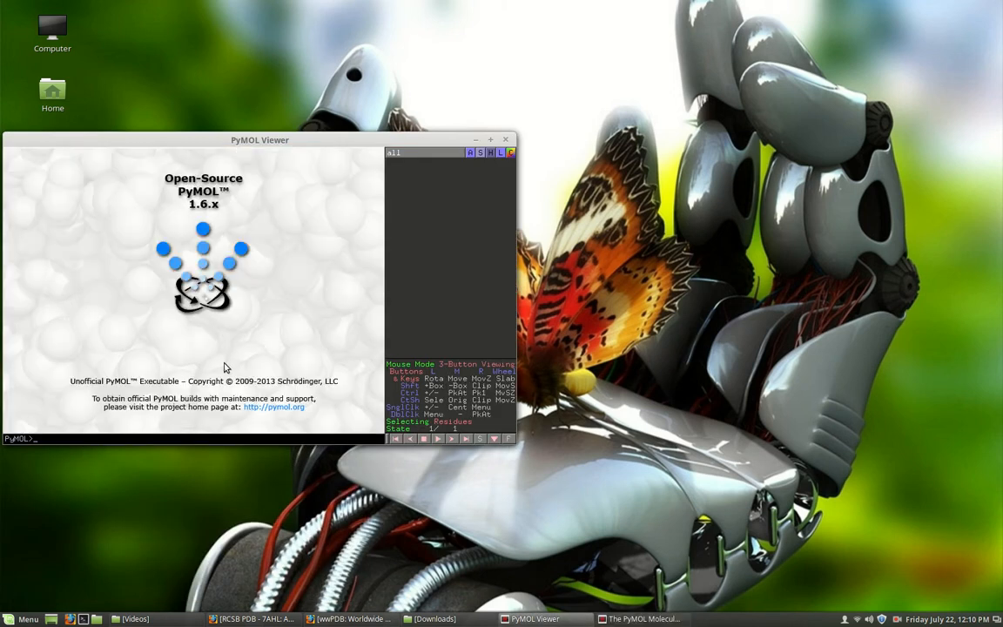
click(13, 36)
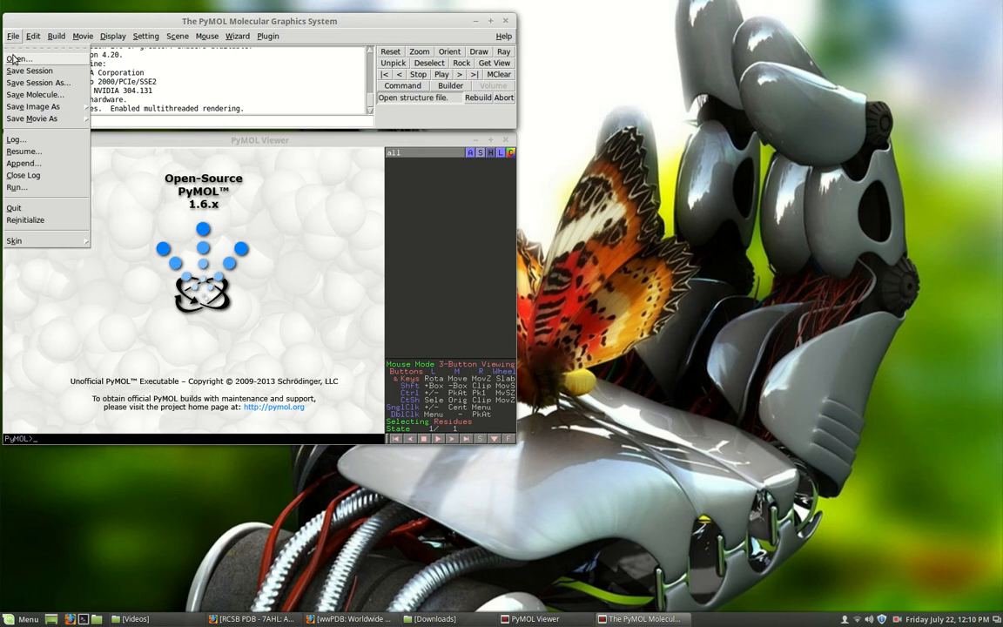
click(17, 58)
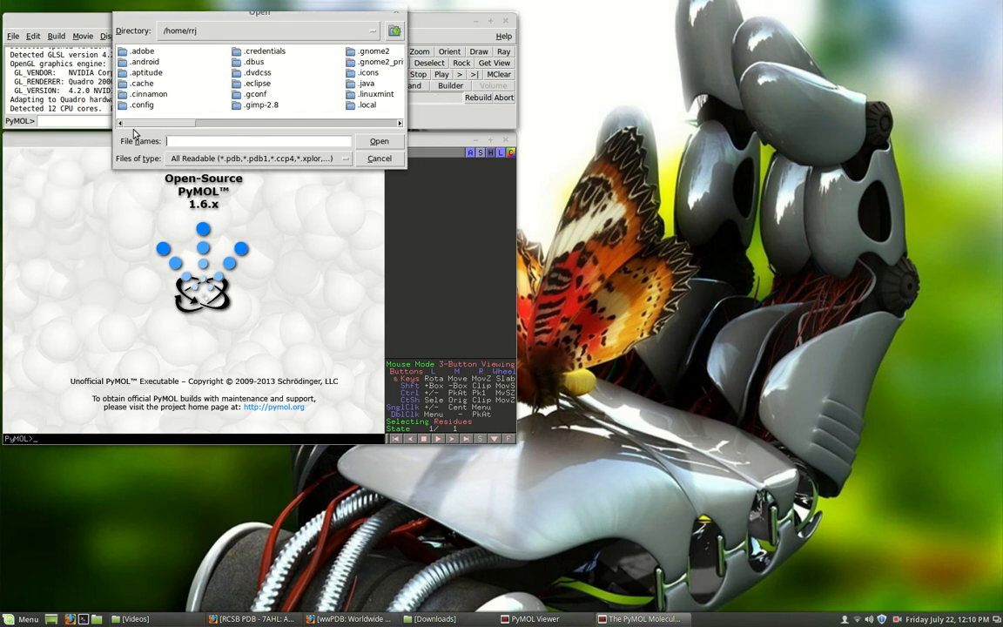
drag(128, 124, 268, 134)
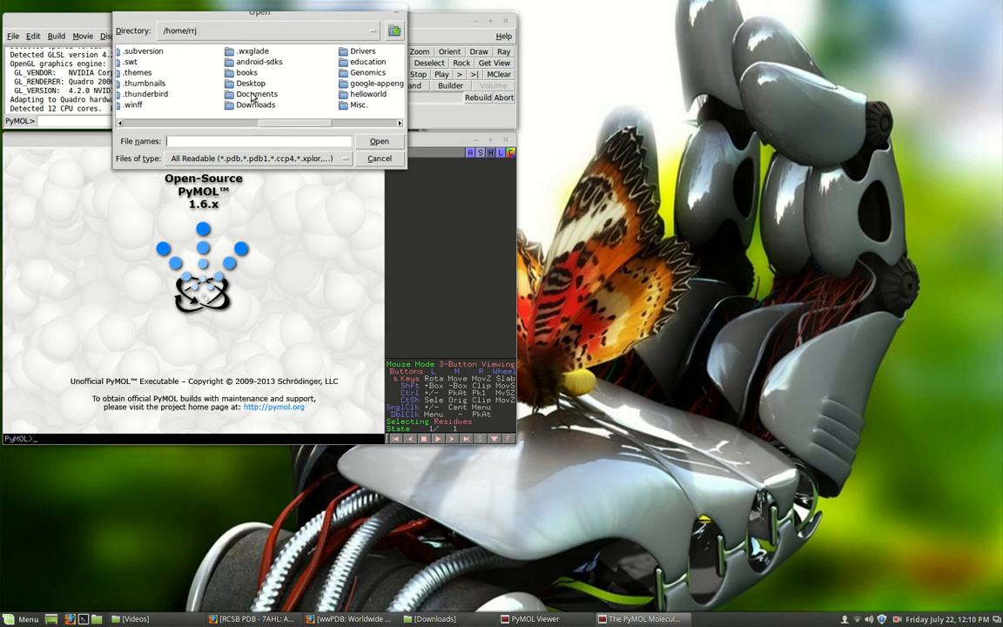
double_click(231, 82)
click(131, 61)
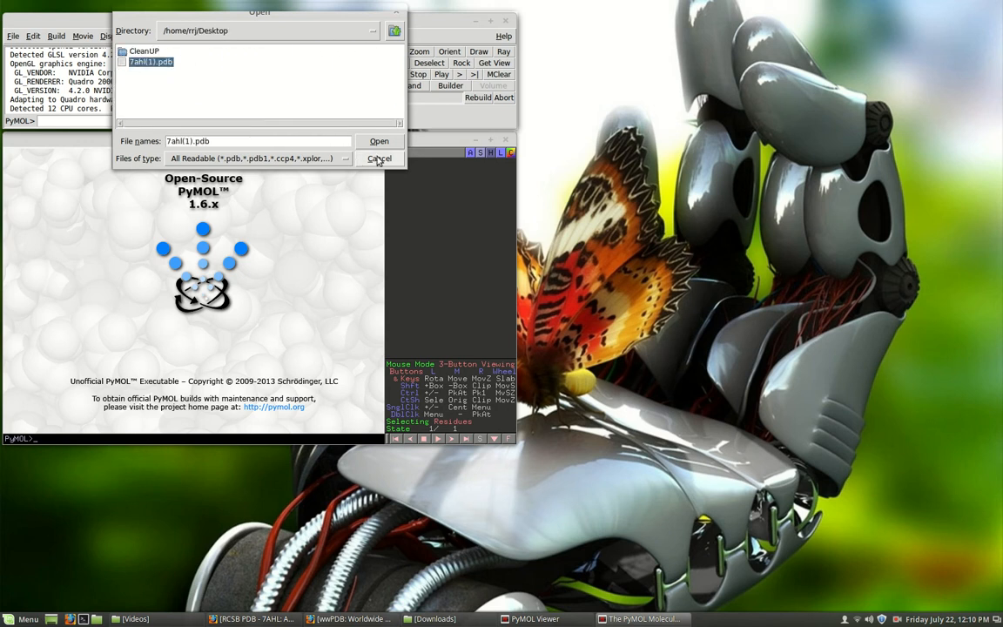
click(378, 141)
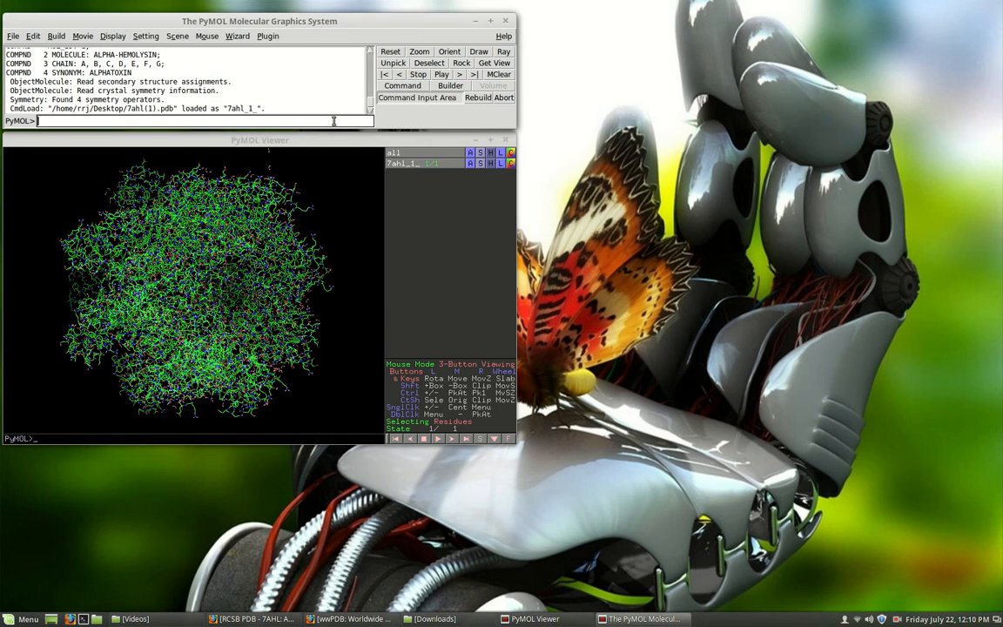
- Maximize the PyMOL Viewer and replace the line display of the 7ahl_1_ object with a cartoon representation
click(490, 140)
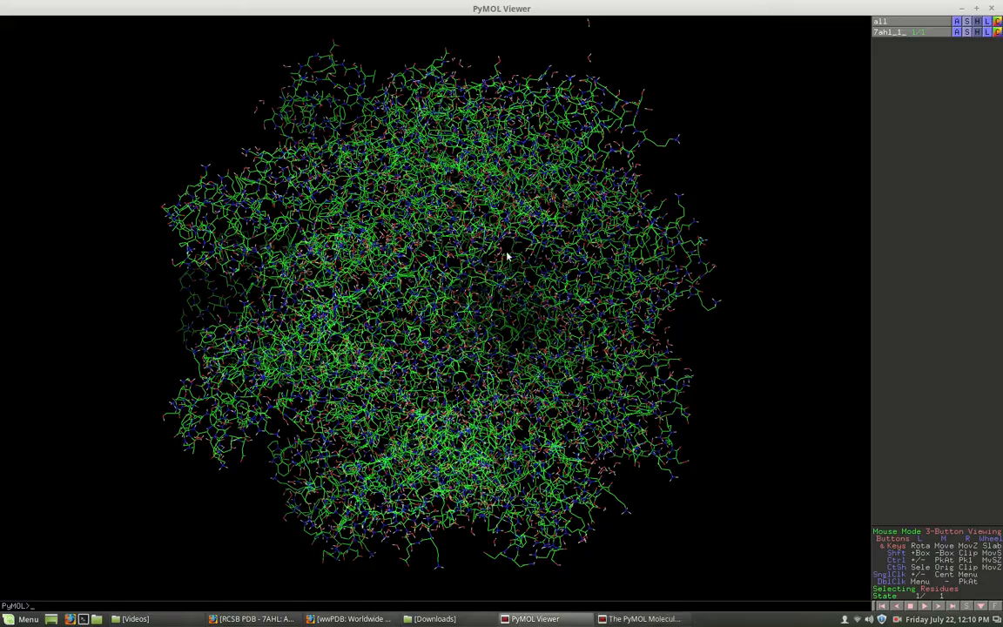
drag(506, 390, 435, 364)
drag(414, 202, 666, 317)
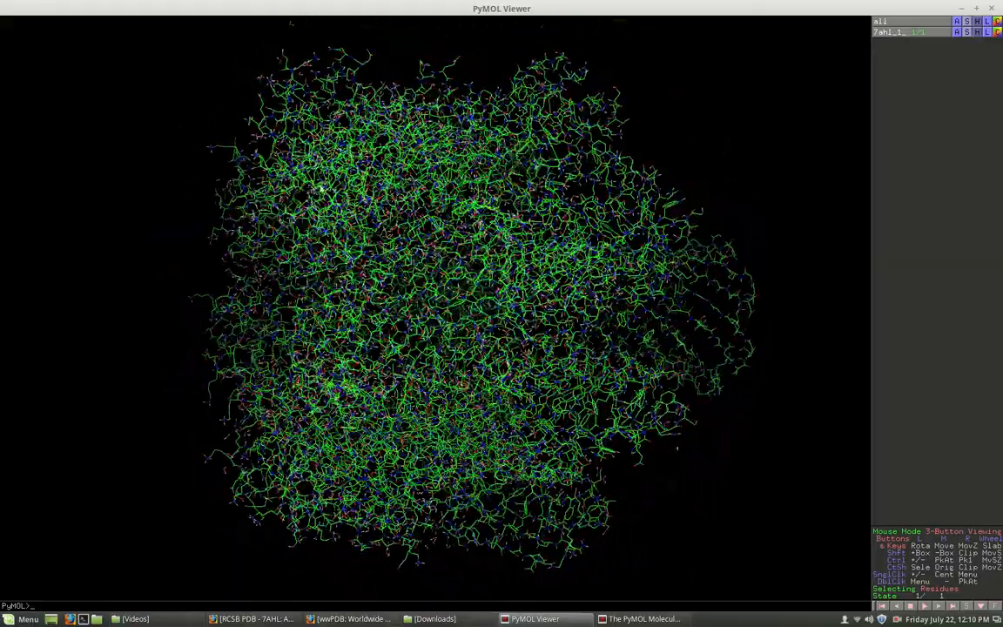
click(976, 33)
click(963, 40)
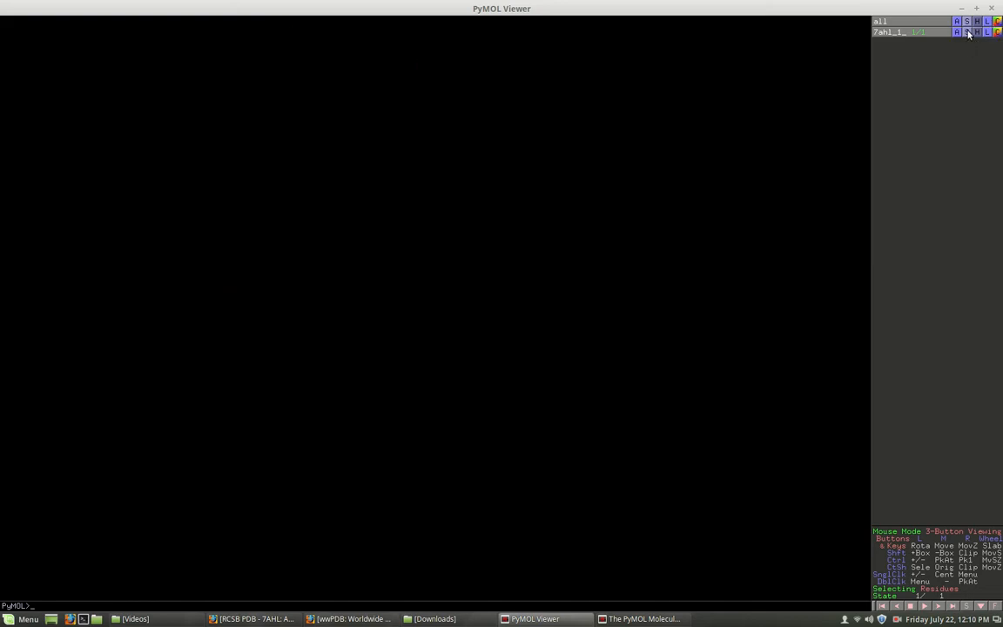
click(968, 33)
click(967, 88)
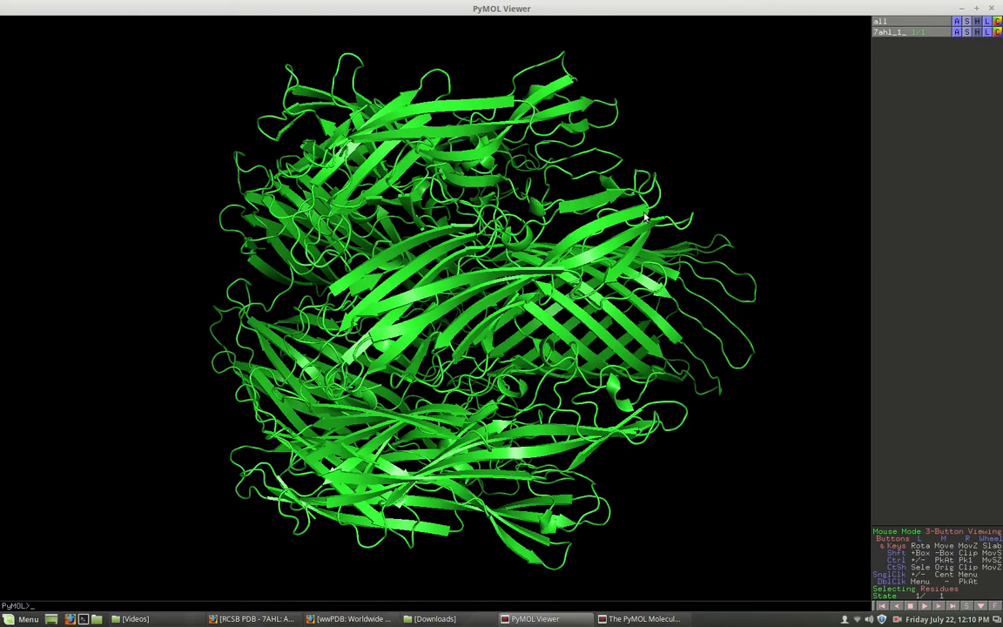
drag(520, 213, 530, 123)
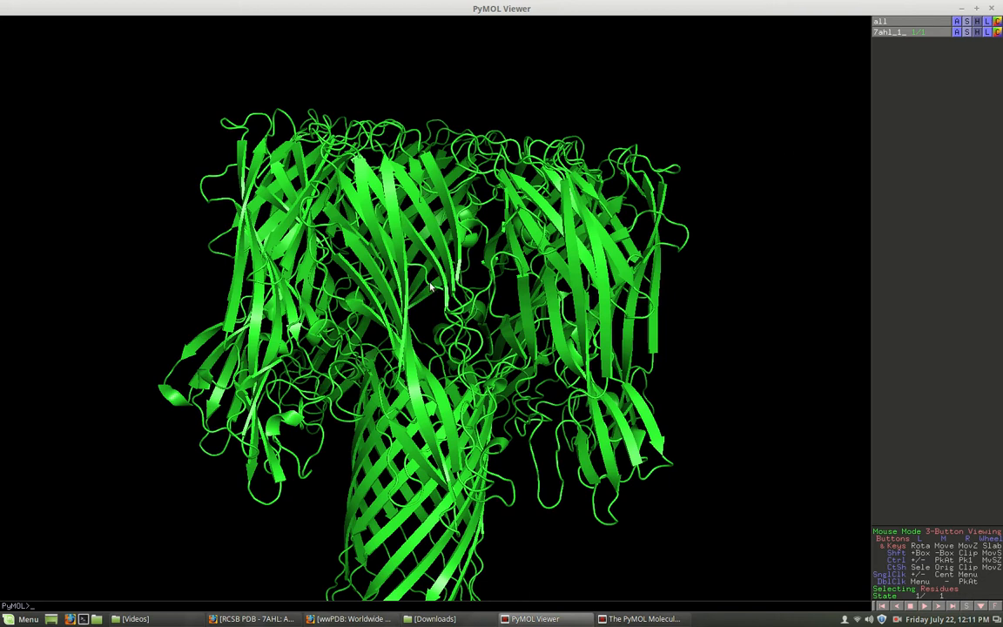
- Color the 7ahl_1_ object by element, using the third CHNOS scheme of set 3
middle_drag(431, 287, 431, 218)
drag(597, 271, 543, 259)
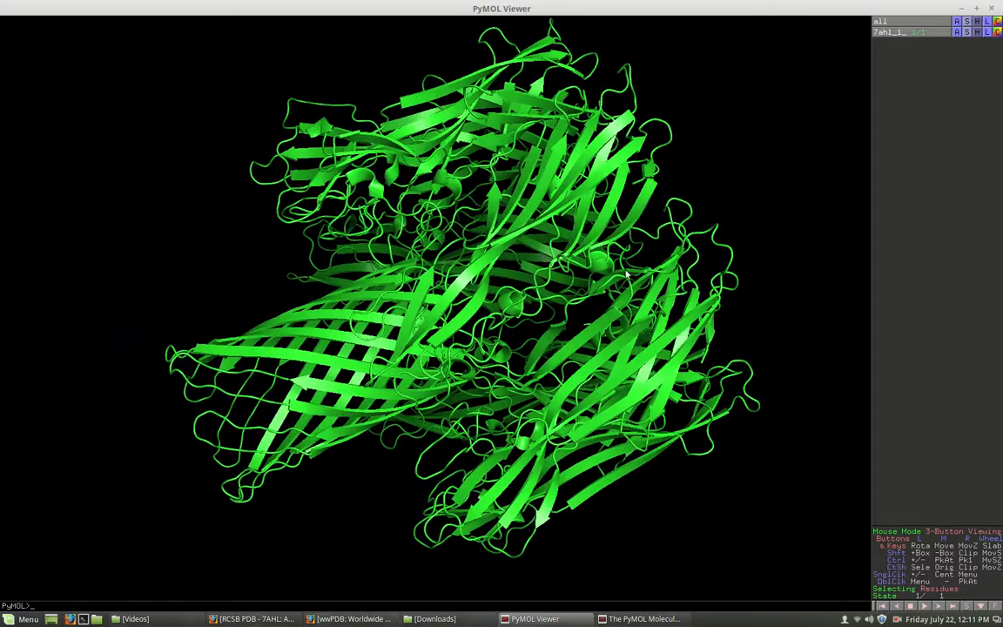
drag(633, 233, 615, 284)
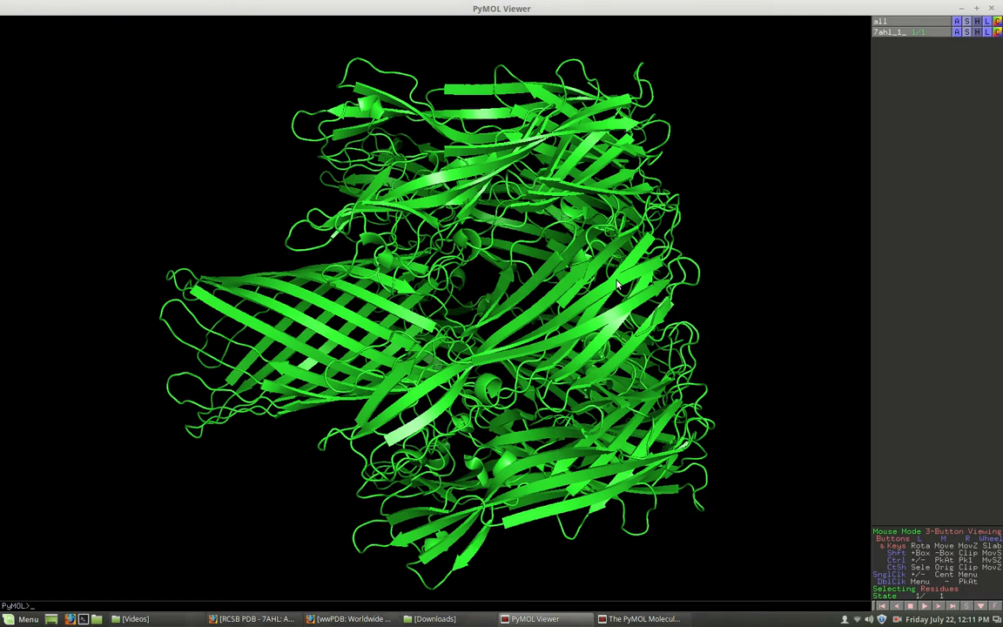
click(998, 32)
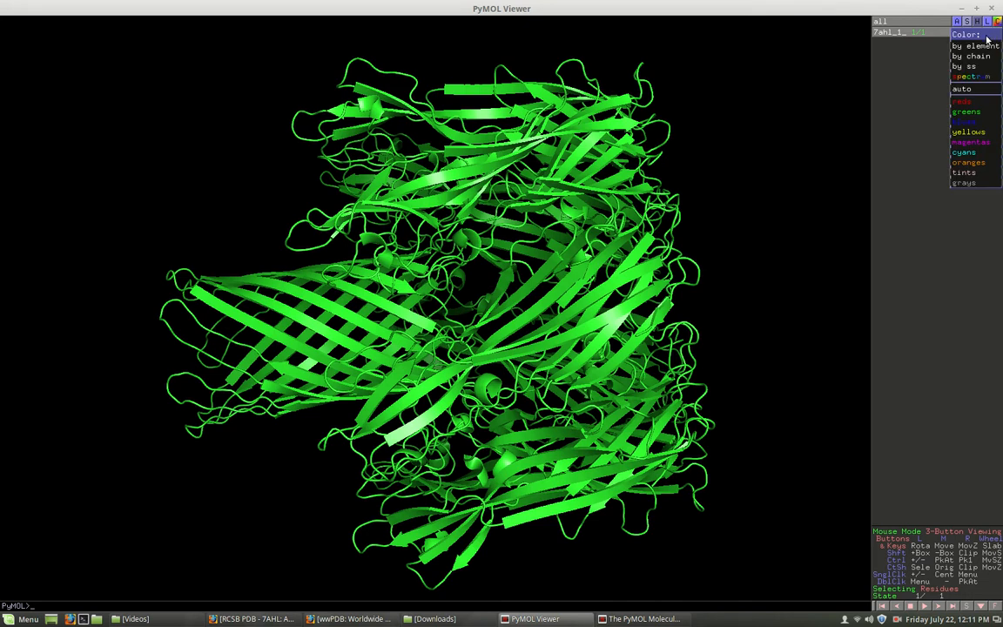
mouse_move(983, 48)
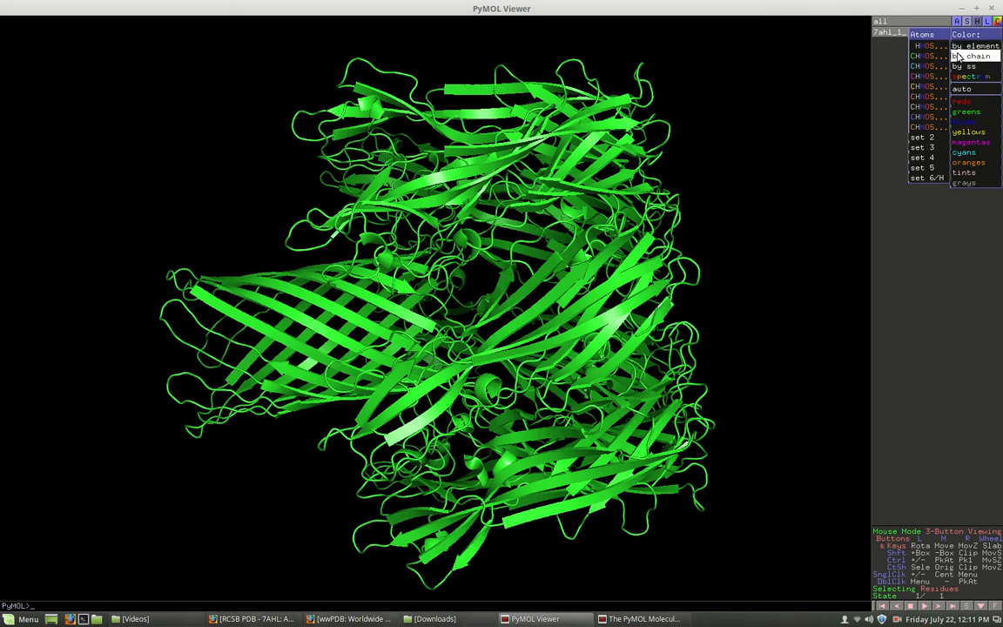
mouse_move(931, 148)
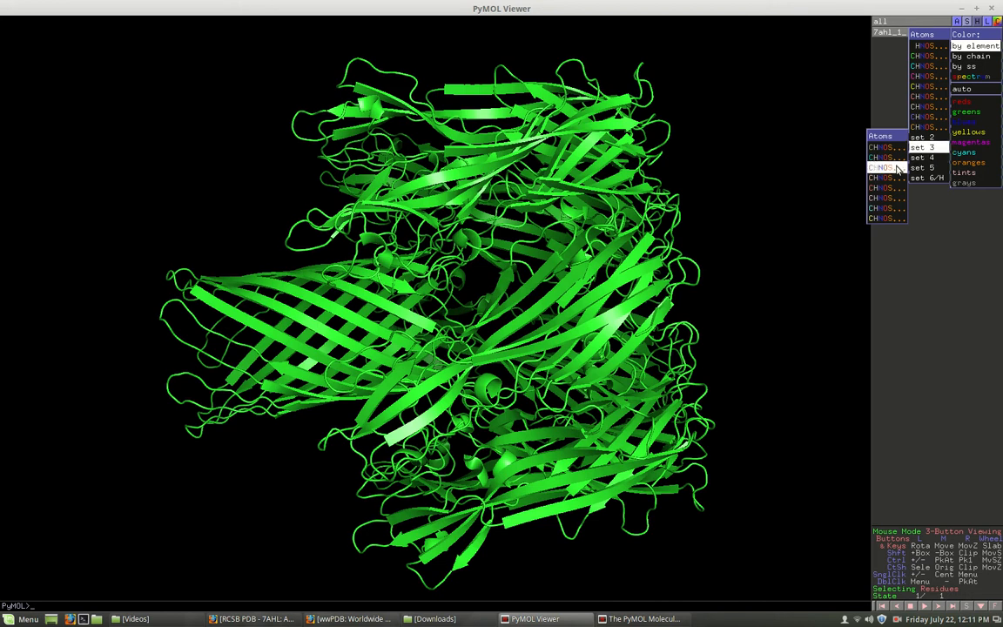
click(897, 167)
drag(775, 197, 381, 253)
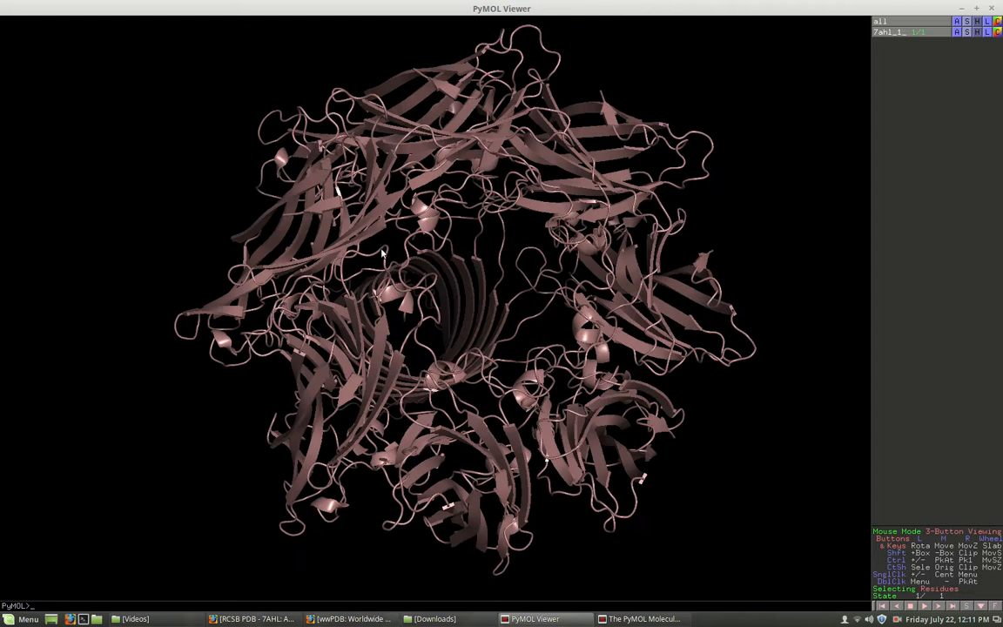
- Color the 7ahl_1_ object by chain, using the plain by chain scheme
click(997, 33)
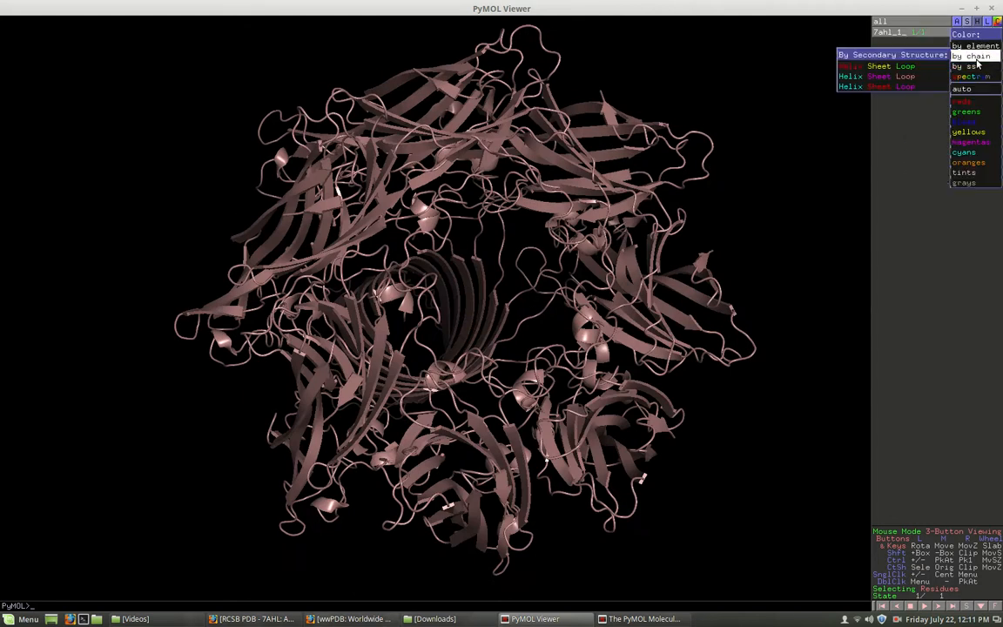
mouse_move(976, 60)
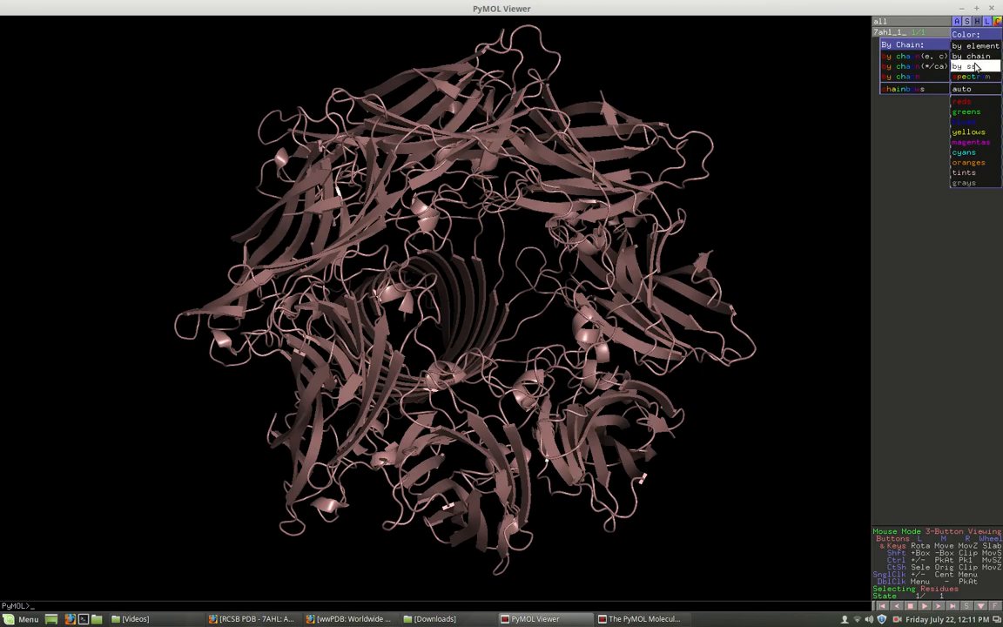
click(905, 77)
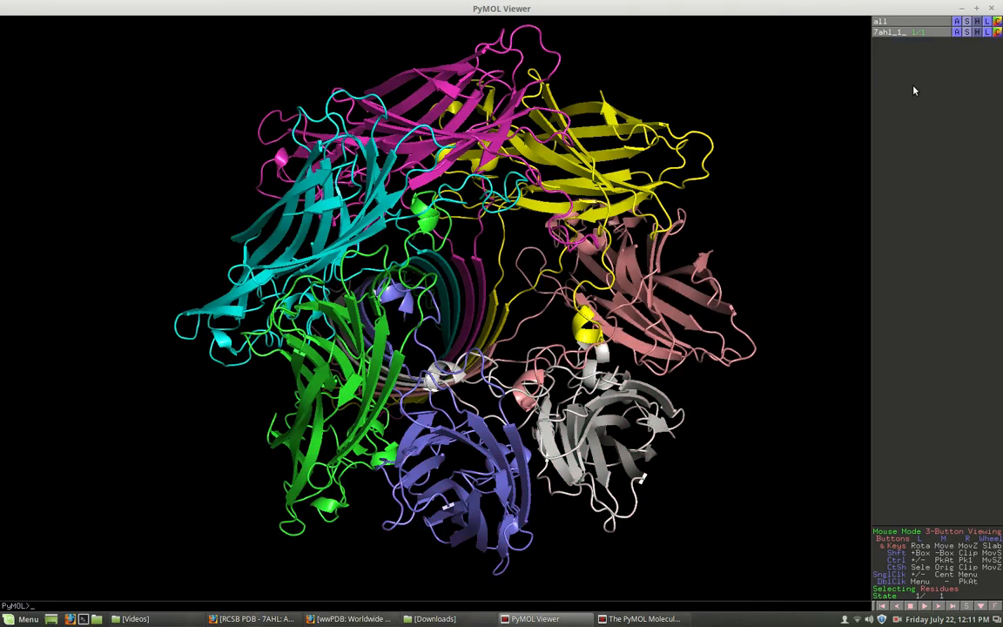
- Examine the chain-colored cartoon from the side and along the pore axis from both ends
drag(550, 151, 471, 342)
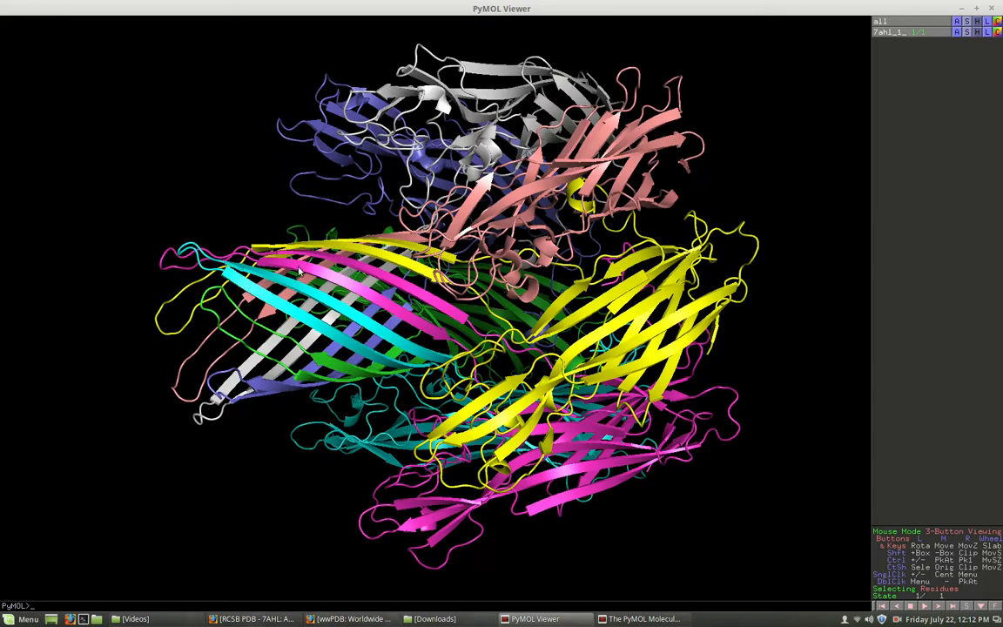
drag(279, 278, 319, 310)
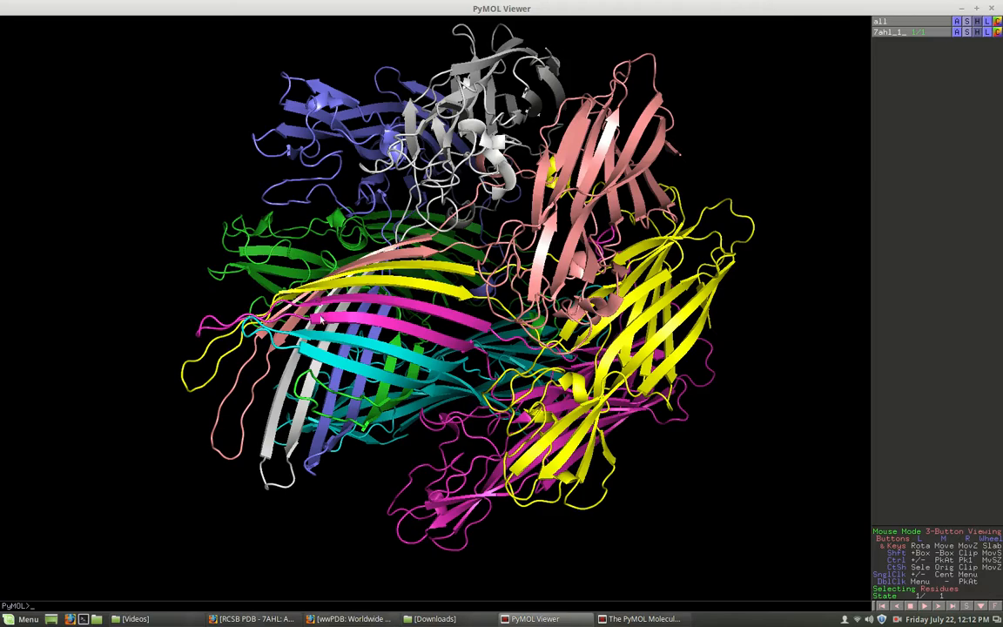
drag(564, 347, 692, 300)
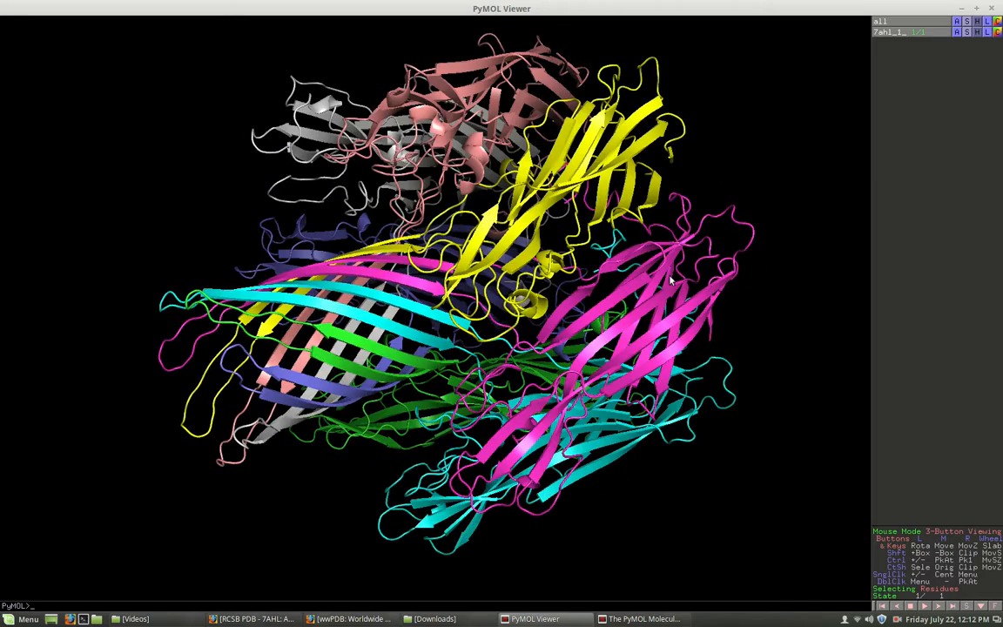
drag(723, 344, 504, 302)
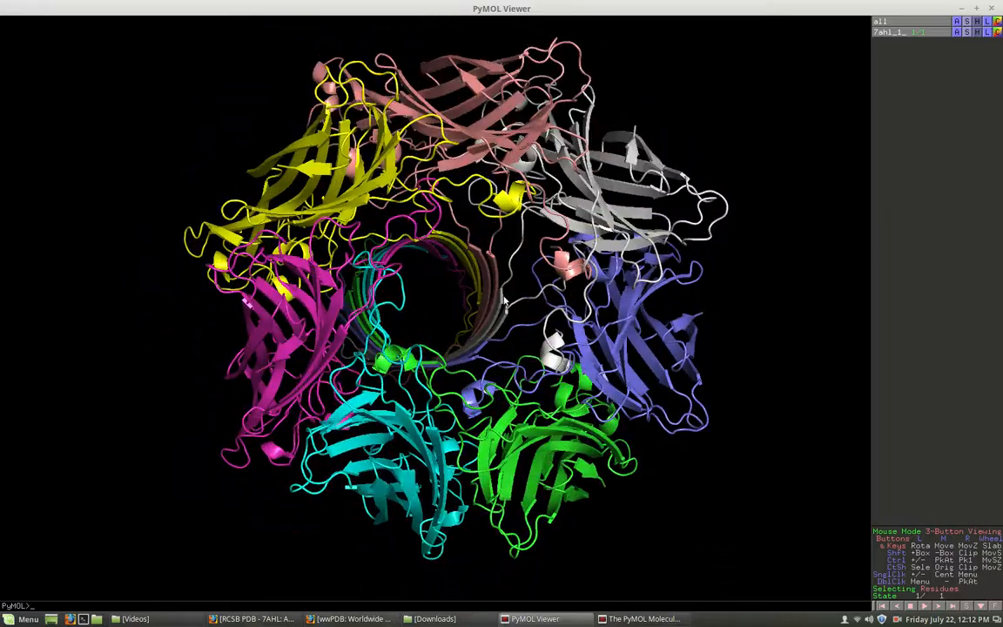
drag(596, 299, 514, 300)
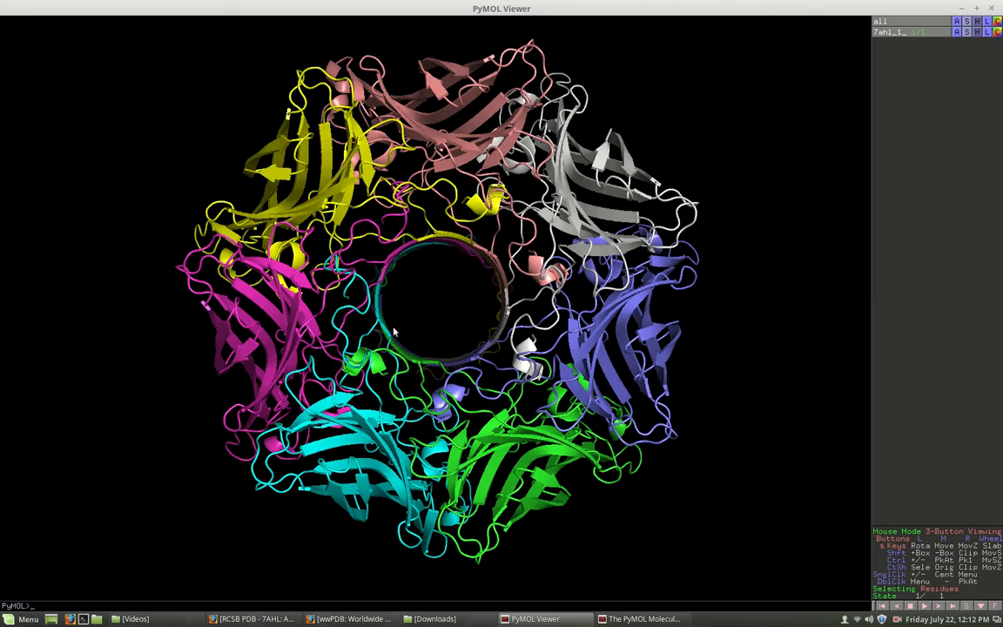
drag(462, 376, 446, 256)
drag(469, 398, 435, 291)
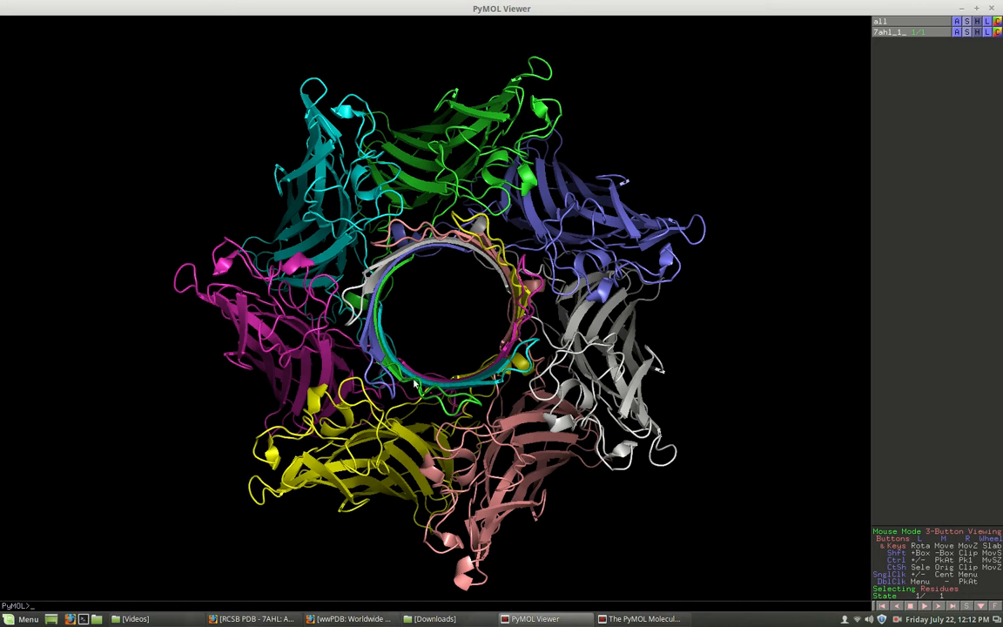
drag(377, 275, 367, 265)
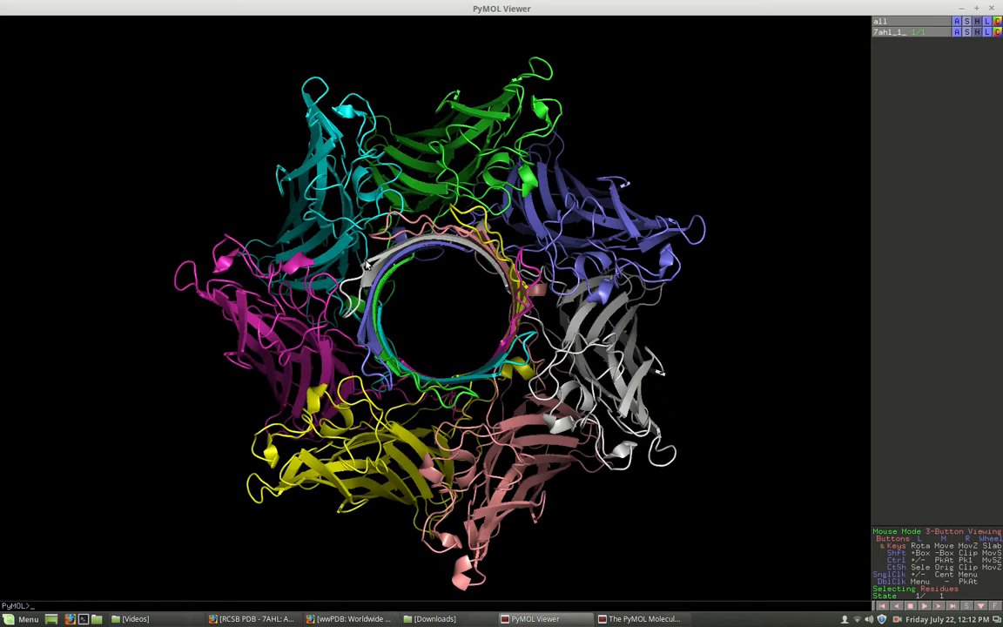
- Show sticks for the 7ahl_1_ object in addition to the cartoon
click(967, 32)
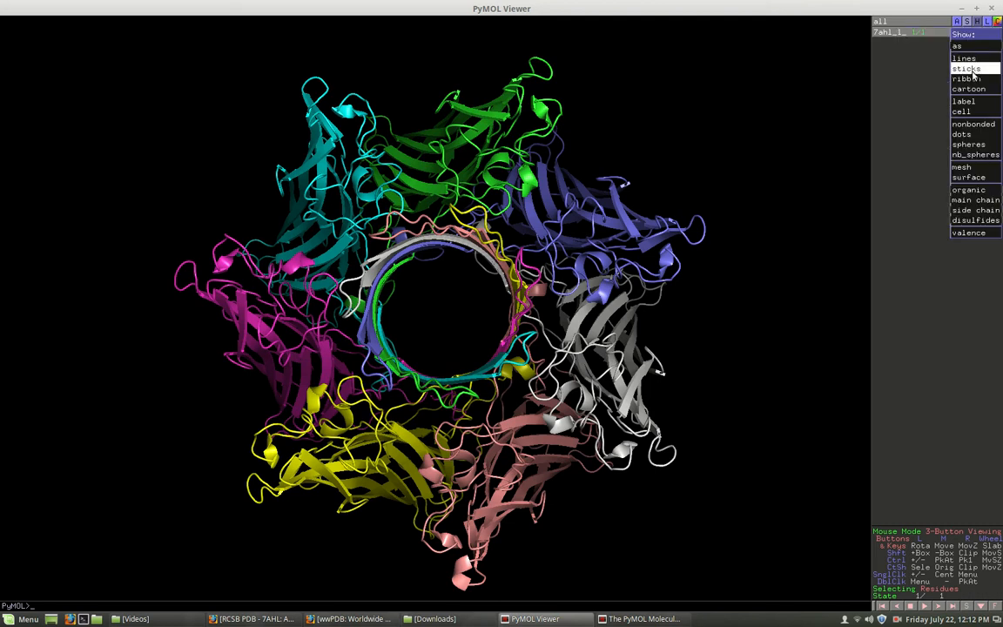
click(966, 69)
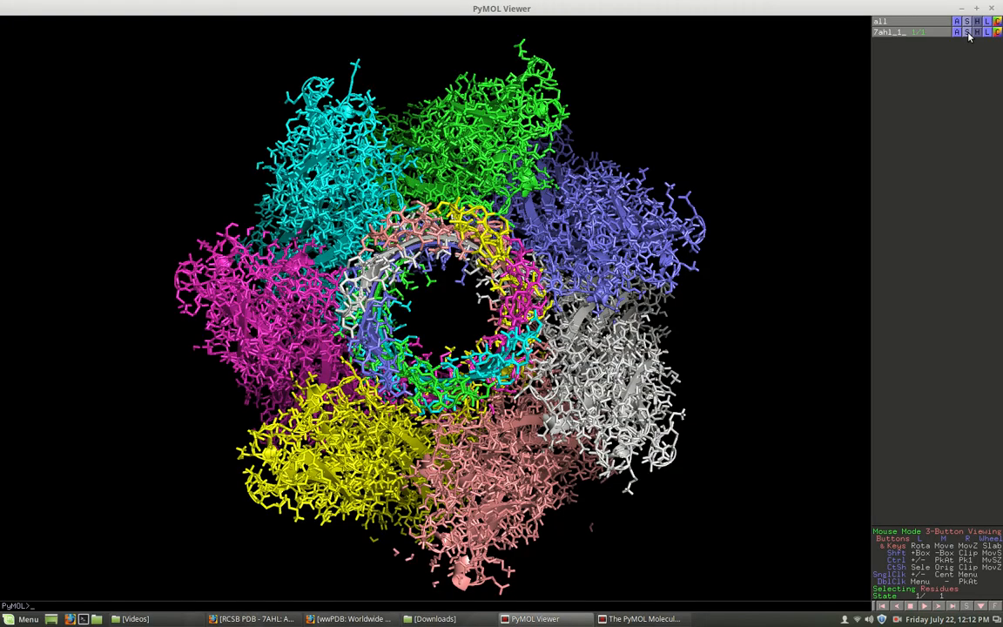
- Examine the stick and cartoon structure from several angles, including a close view of the side chains lining the central pore
drag(629, 274, 697, 305)
drag(778, 349, 851, 214)
drag(664, 203, 593, 235)
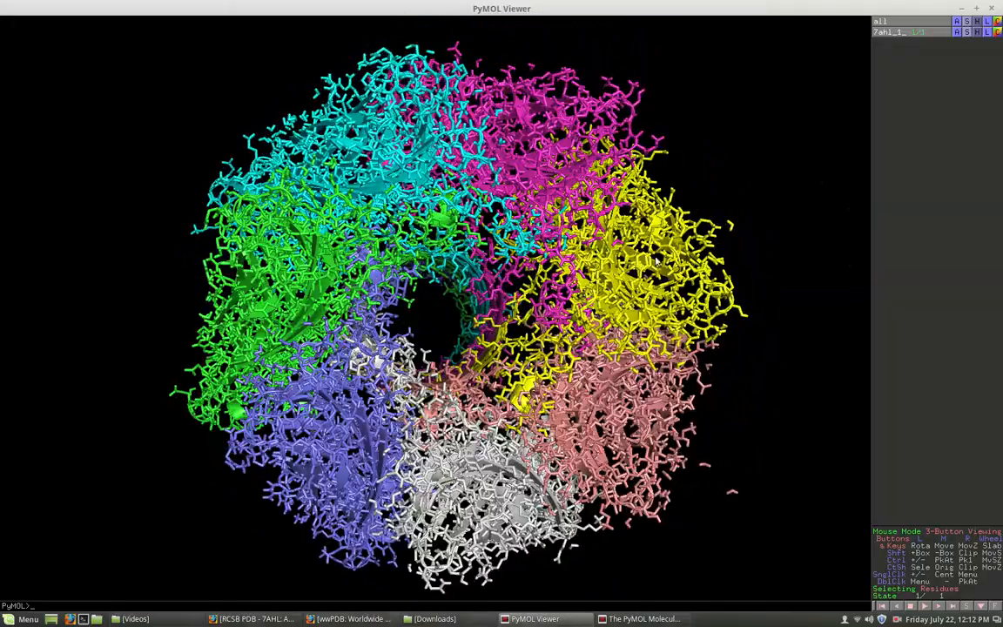
drag(520, 259, 662, 236)
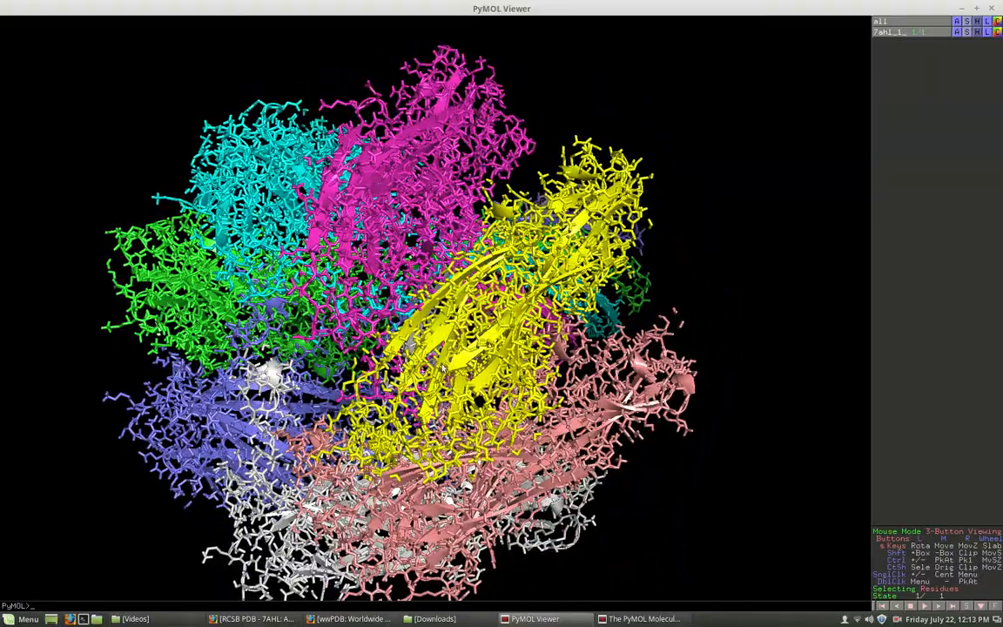
drag(439, 374, 489, 378)
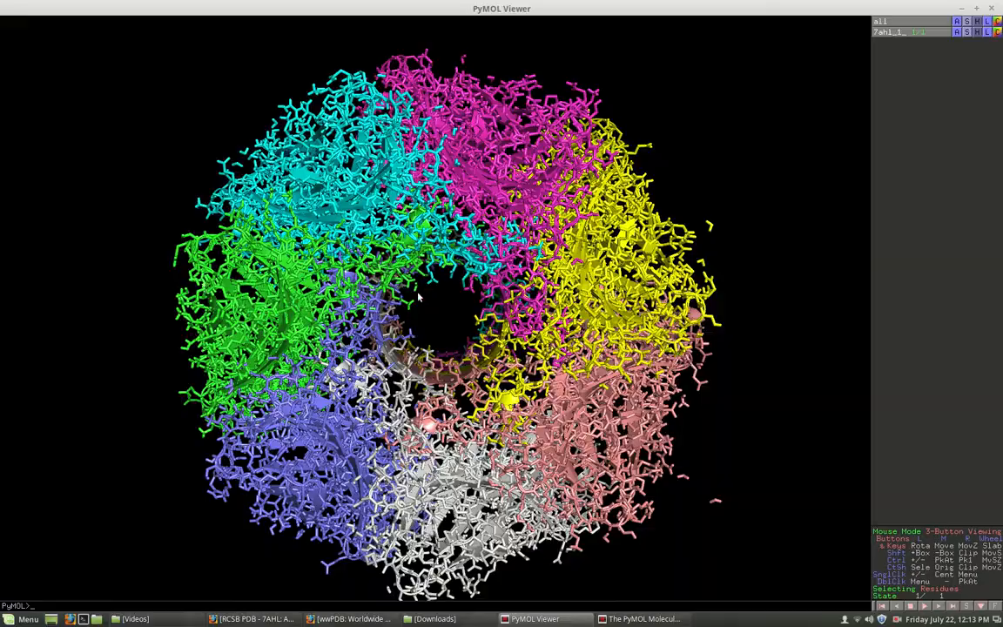
drag(513, 385, 492, 362)
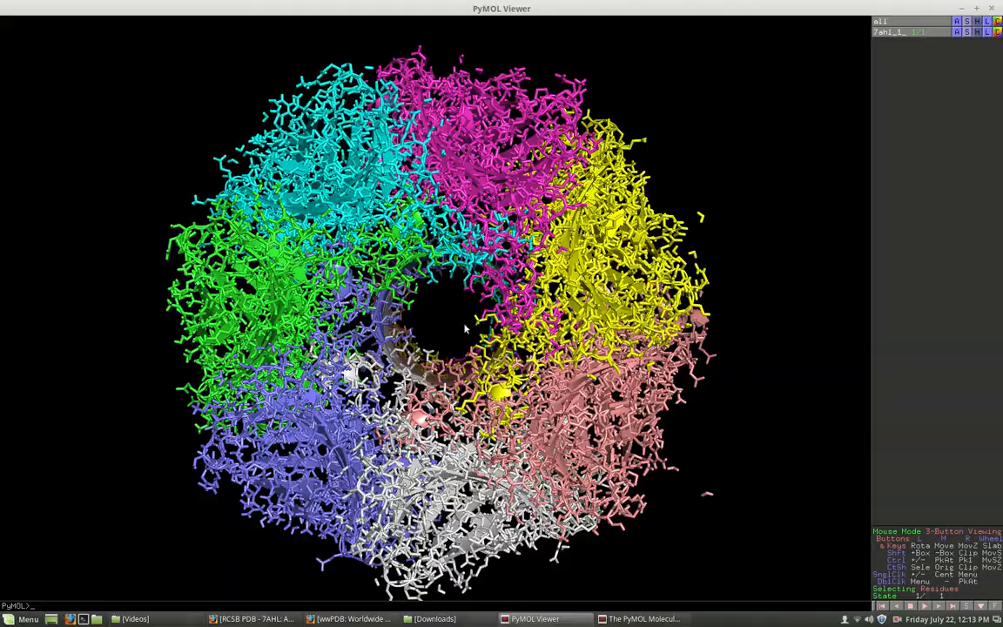
right_drag(465, 328, 599, 608)
right_drag(495, 355, 527, 435)
drag(623, 402, 774, 309)
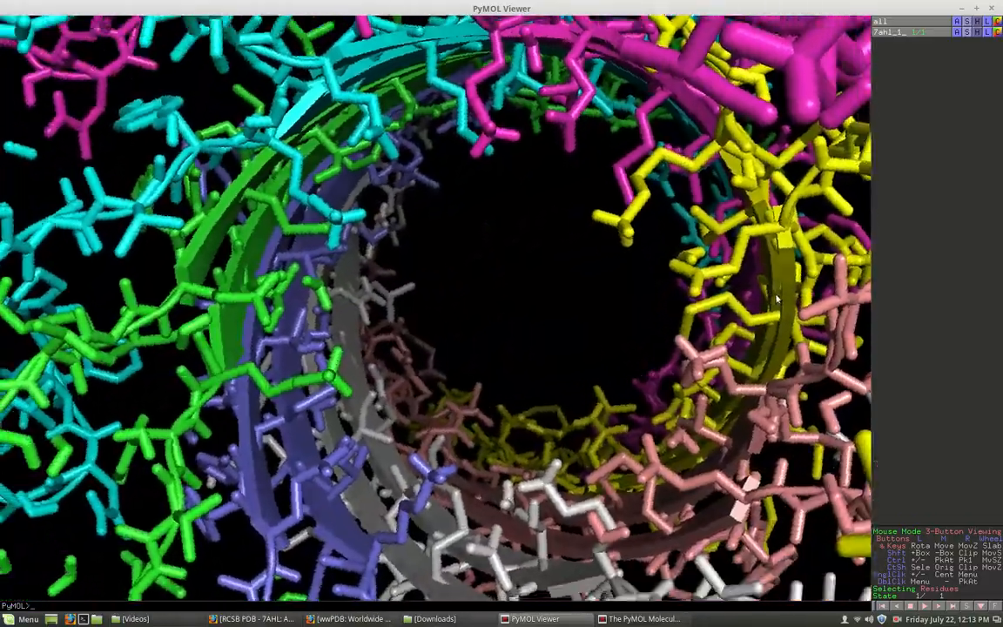
drag(391, 358, 452, 377)
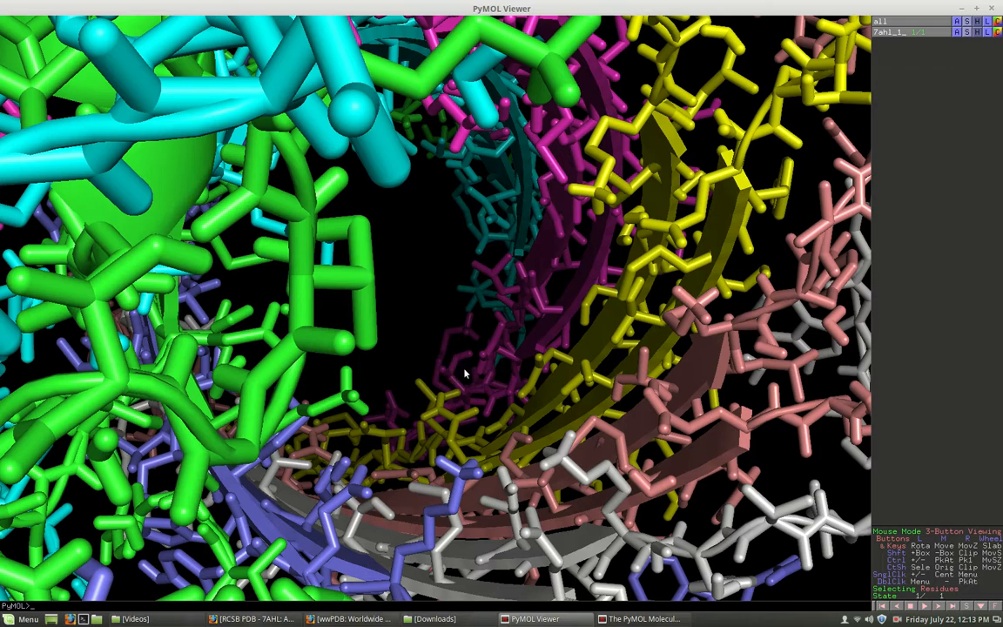
drag(530, 410, 538, 505)
drag(663, 341, 665, 410)
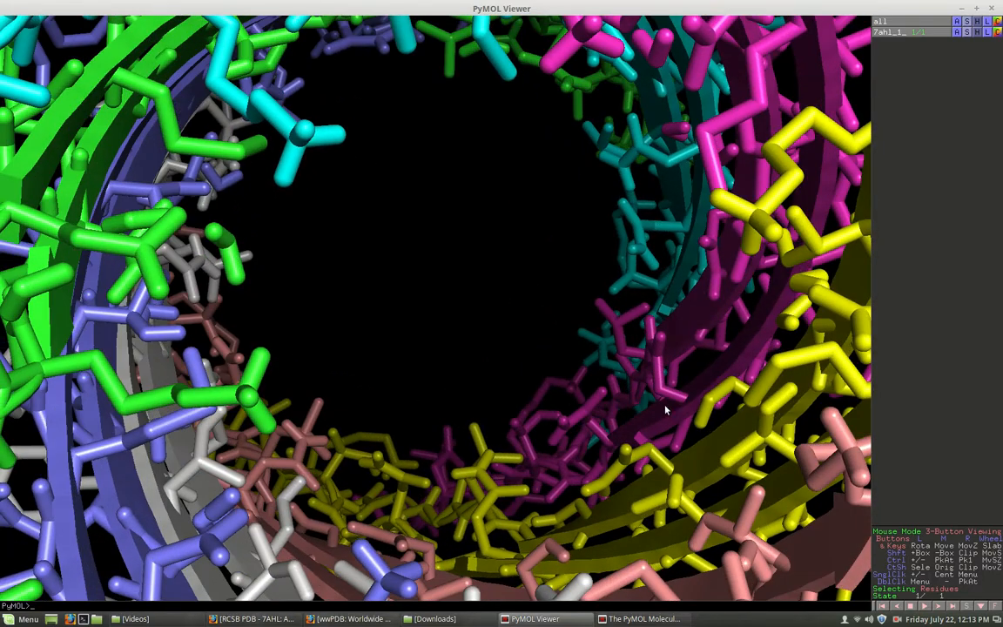
- Inspect individual side-chain sticks of the yellow and salmon chains around the pore entrance at close range
drag(764, 409, 409, 364)
right_drag(442, 373, 501, 488)
drag(512, 435, 529, 413)
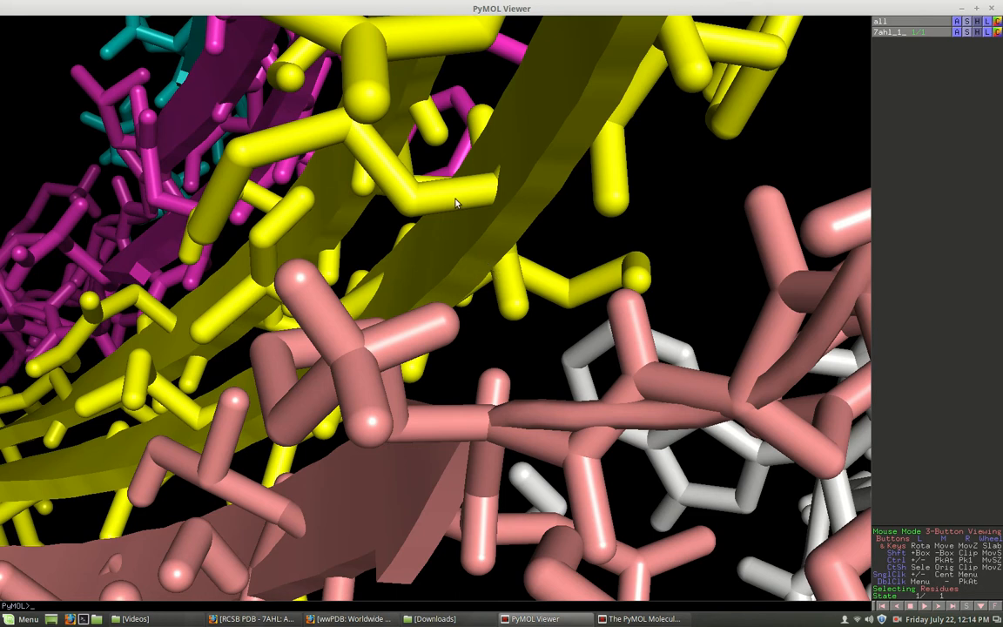
drag(497, 195, 629, 288)
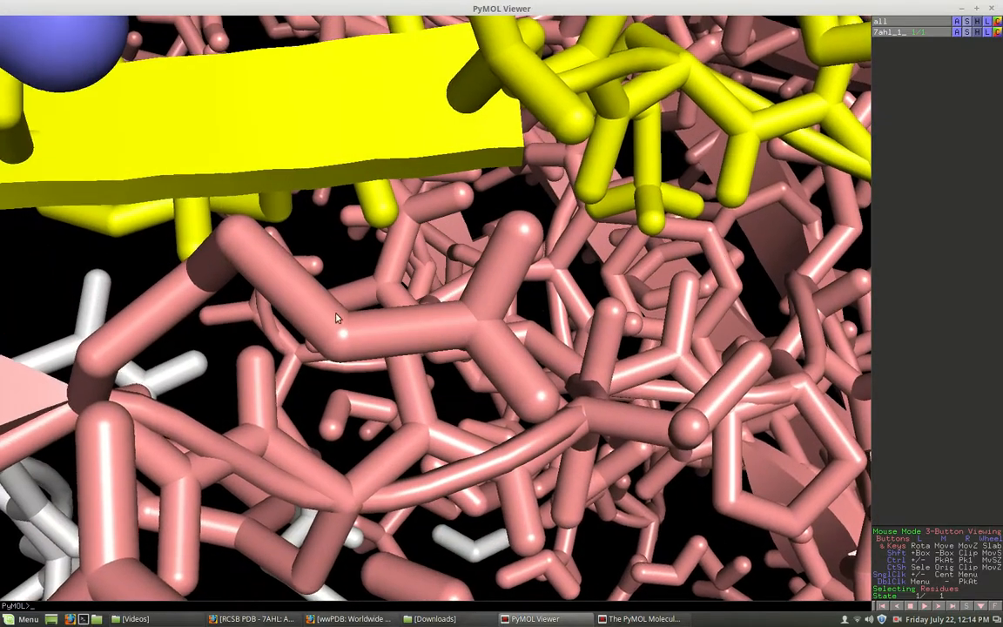
drag(439, 325, 342, 396)
drag(118, 274, 159, 297)
drag(49, 287, 79, 277)
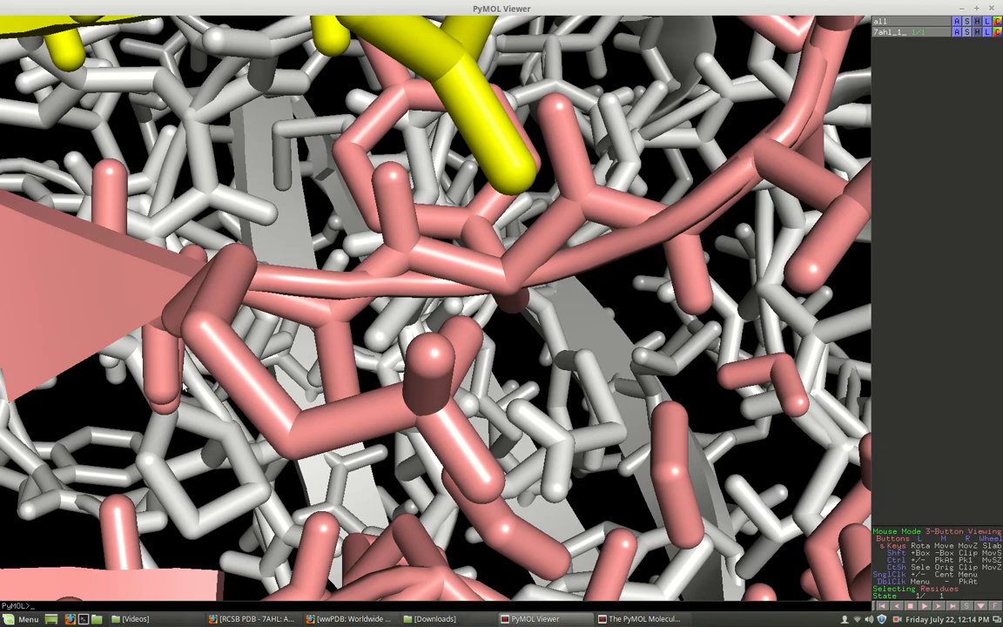
right_drag(194, 338, 263, 308)
drag(264, 307, 47, 87)
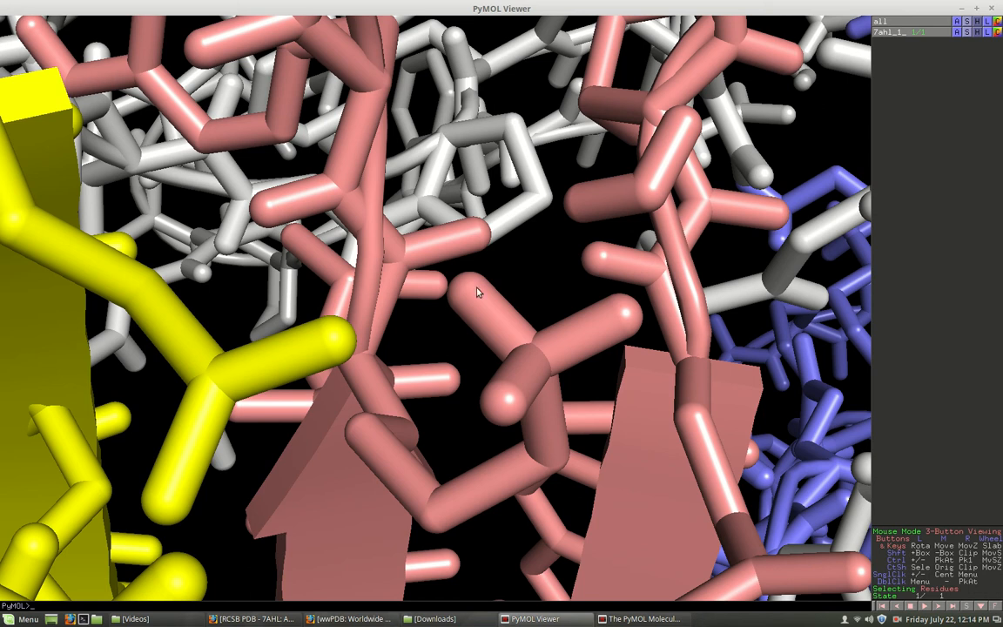
drag(575, 164, 423, 365)
drag(477, 340, 234, 370)
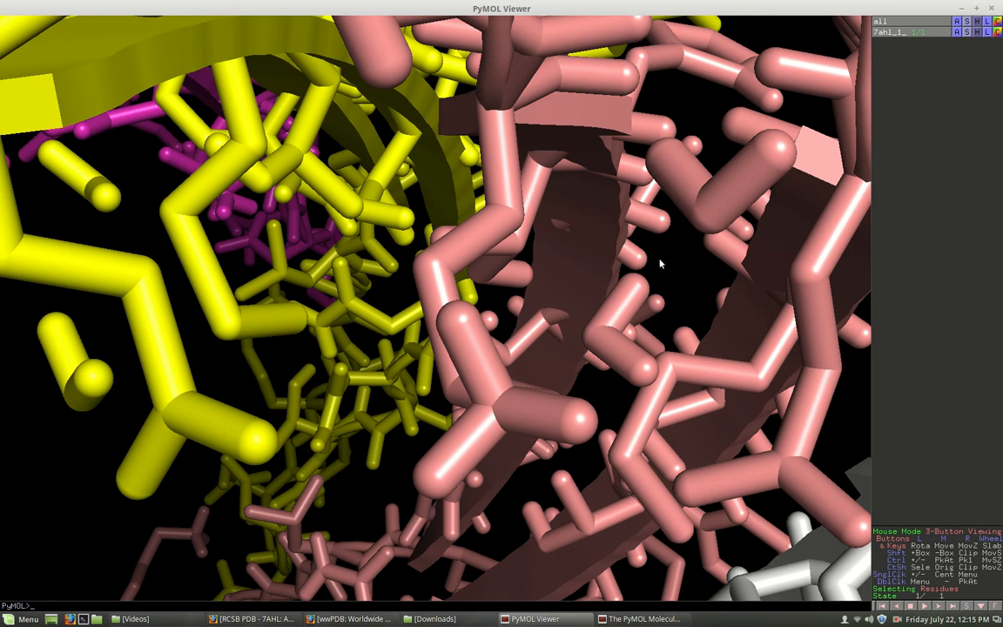
- Close PyMOL and return to the desktop
click(990, 9)
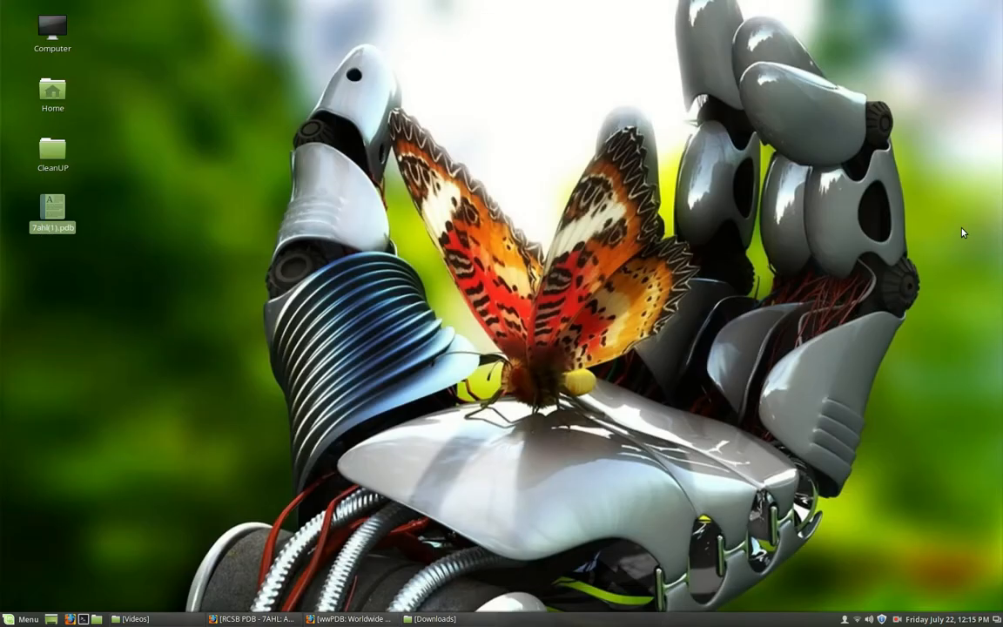
click(897, 618)
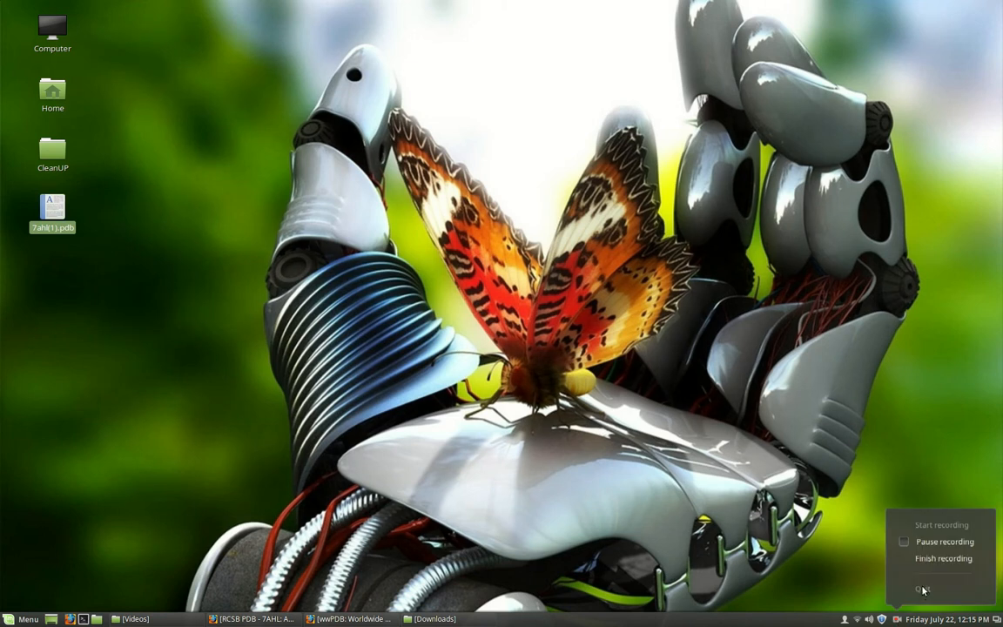